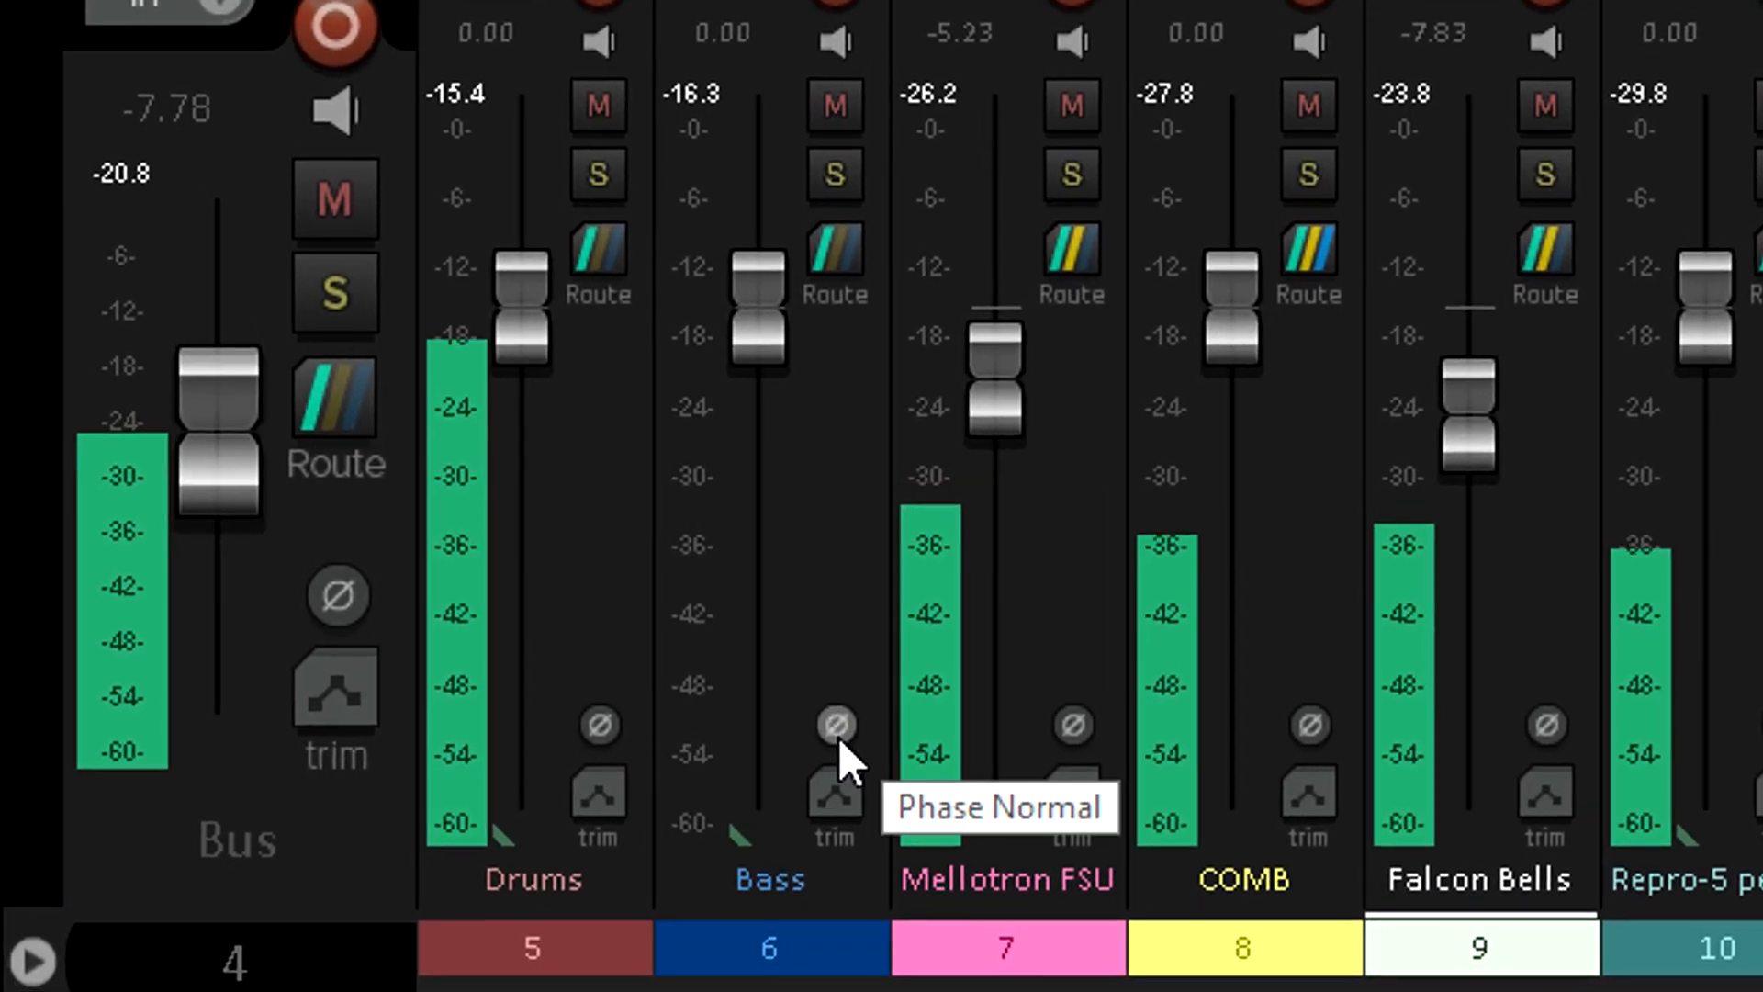
- Compare the Bass and COMB tracks with inverted phase, returning each to normal phase
left_click(769, 747)
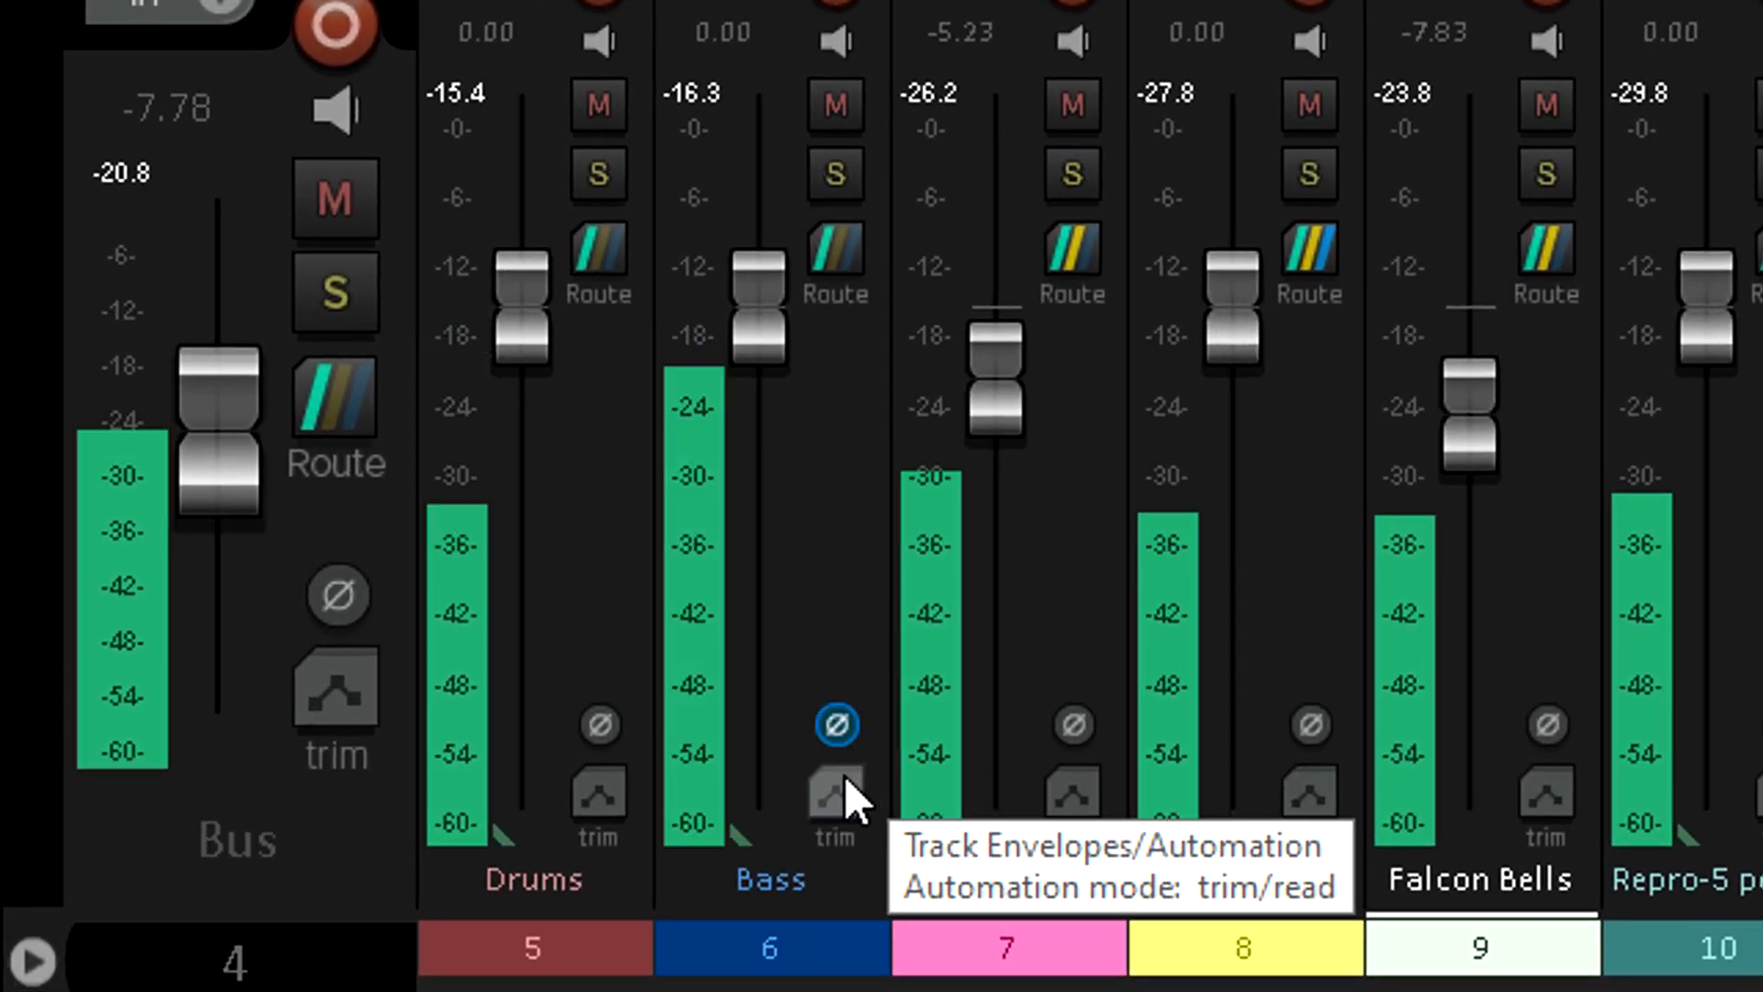
left_click(831, 740)
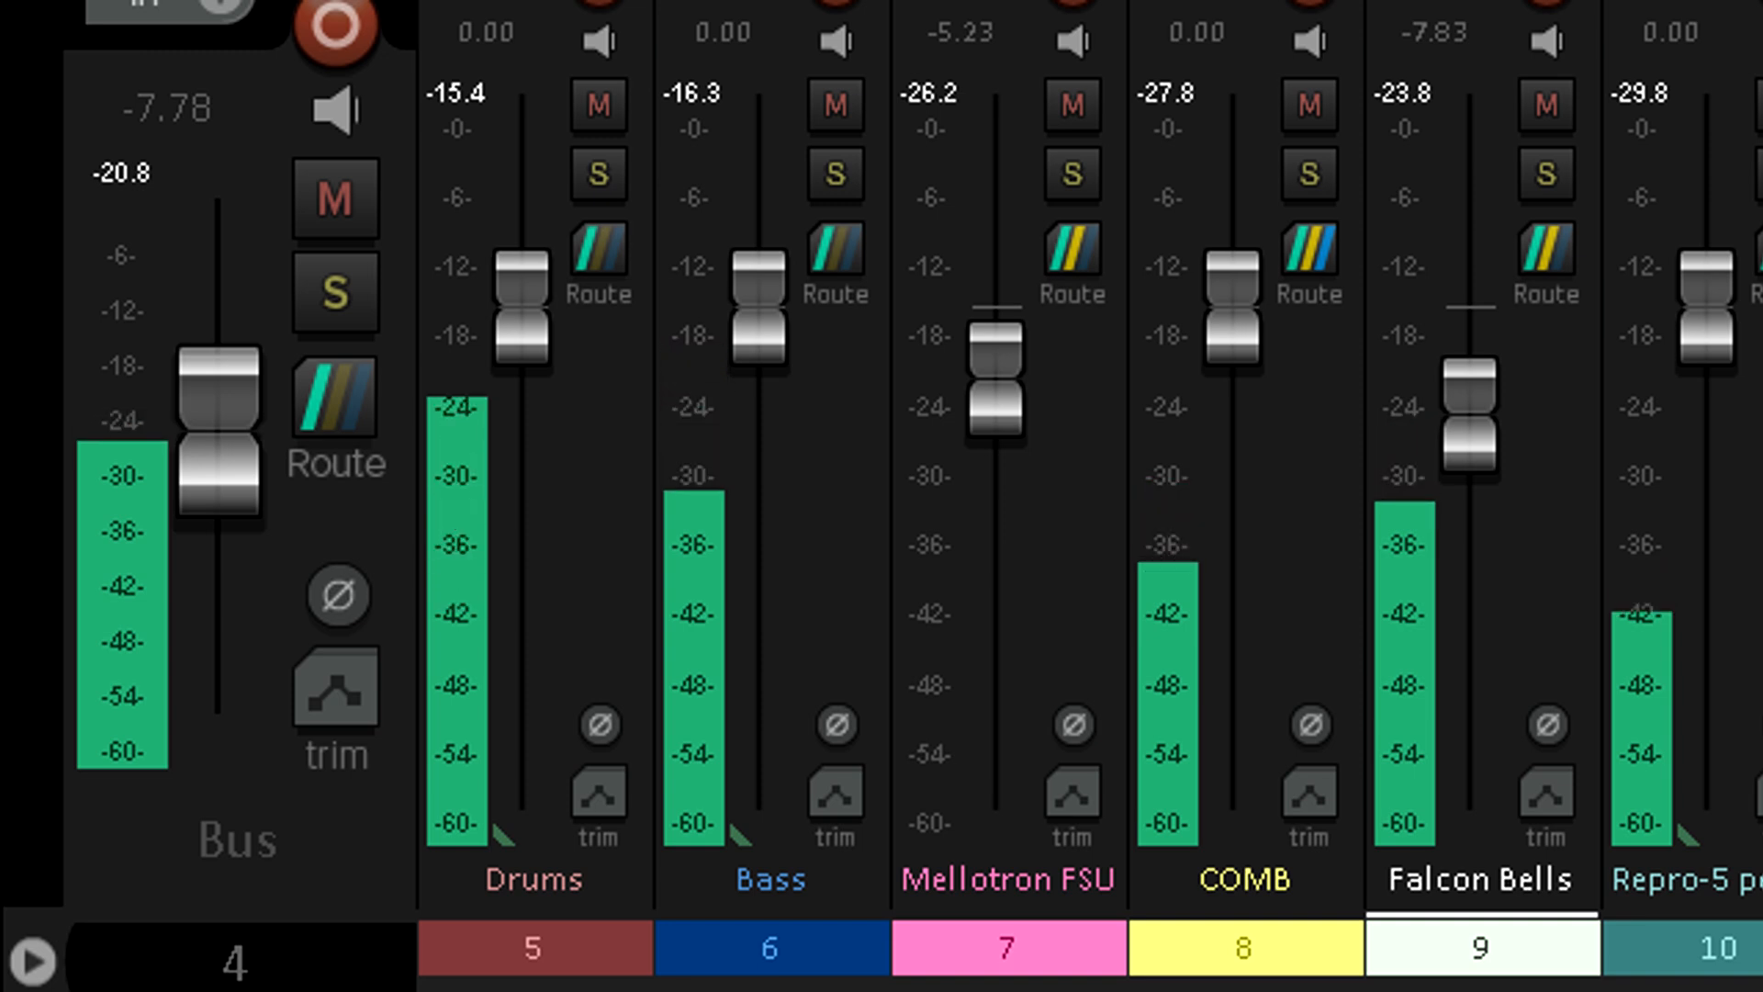
left_click(1309, 725)
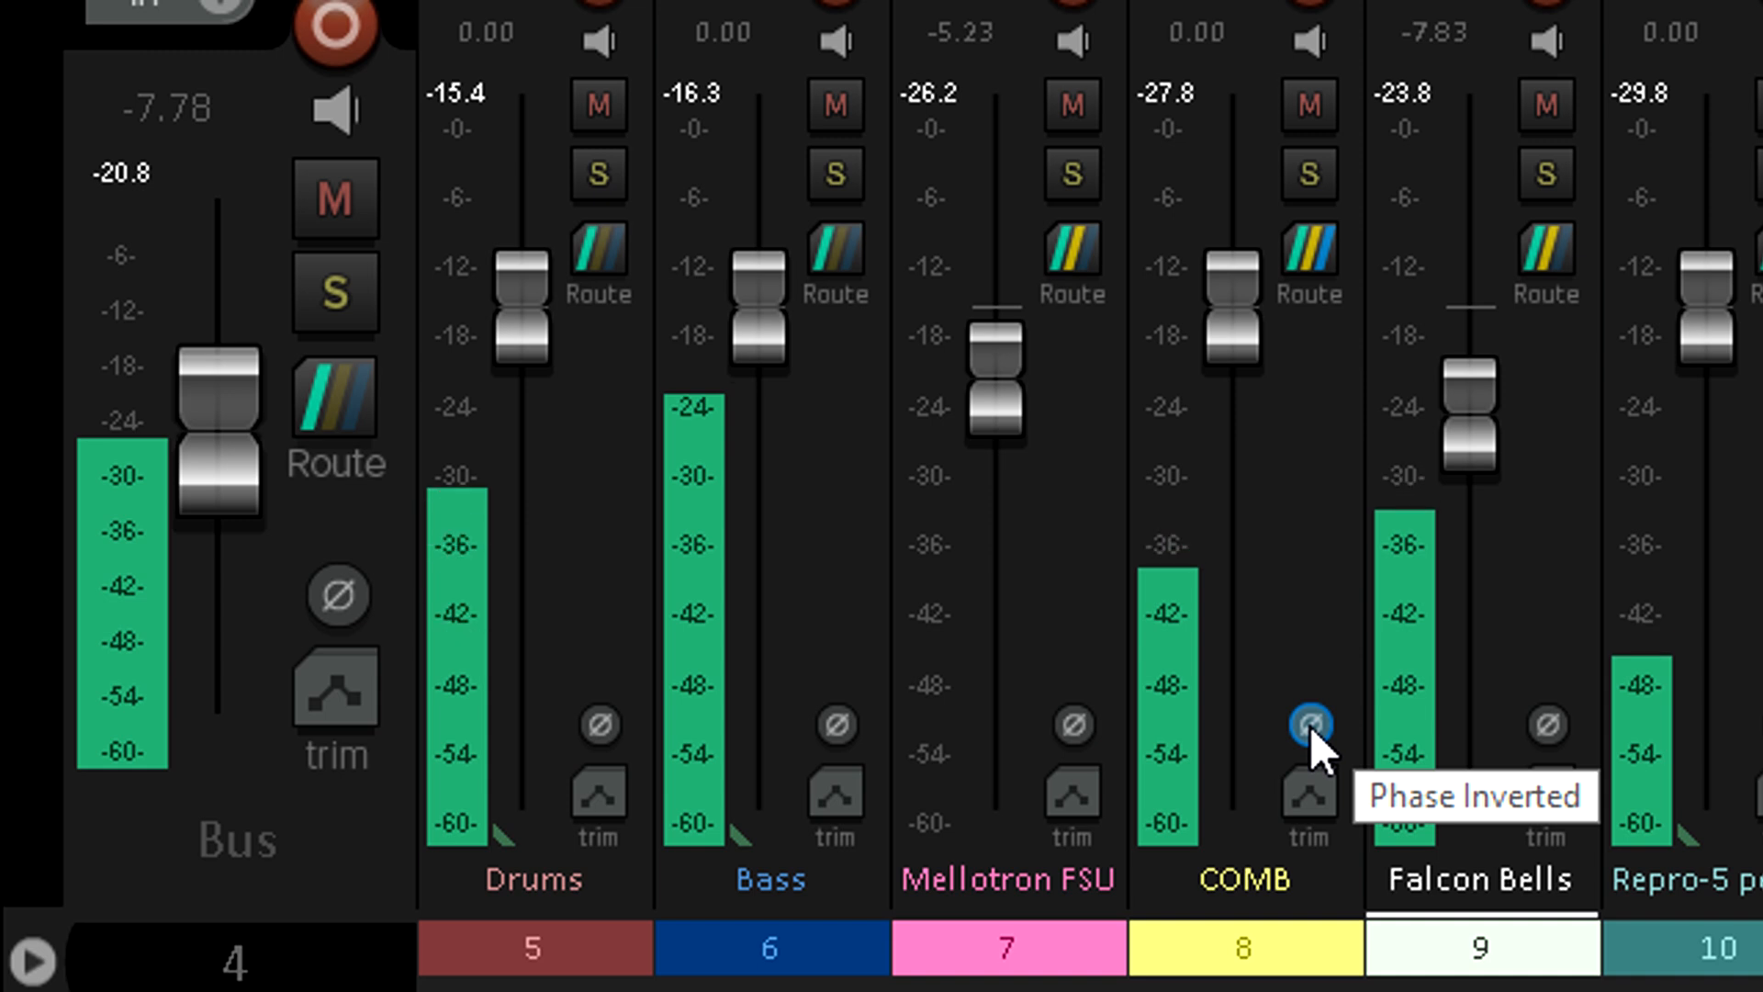
left_click(1309, 724)
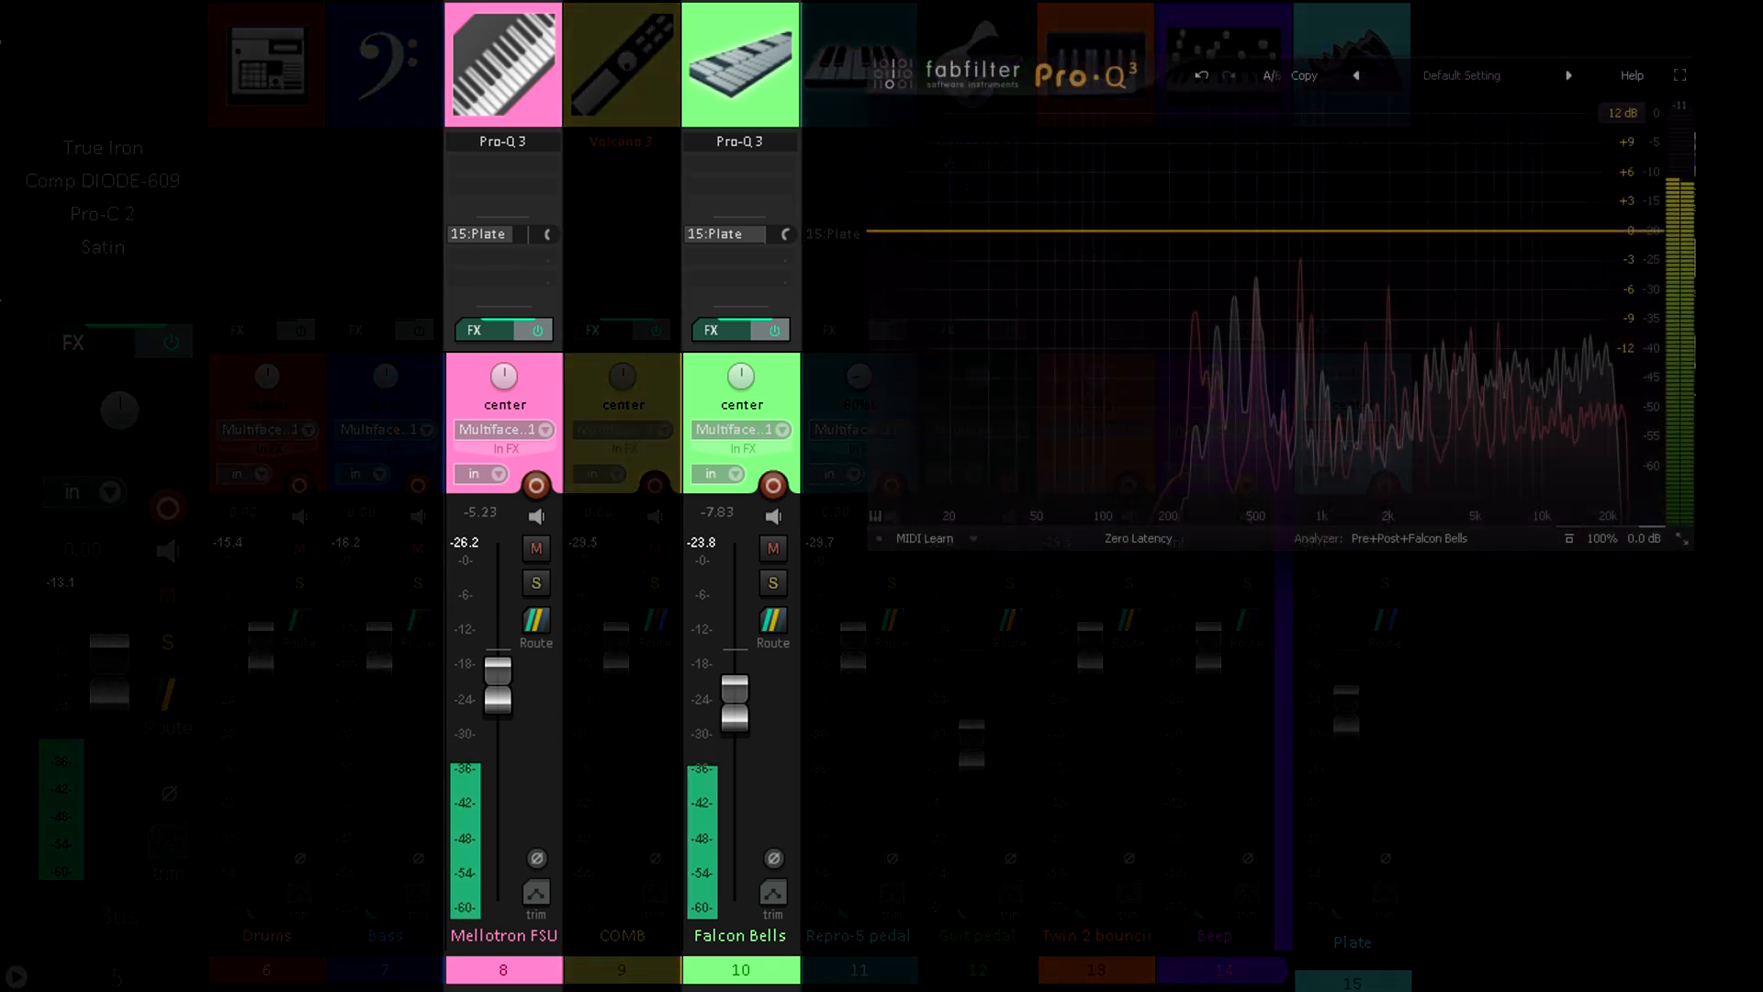
- Create a send from the Mellotron FSU track to the COMB track
left_click(533, 386)
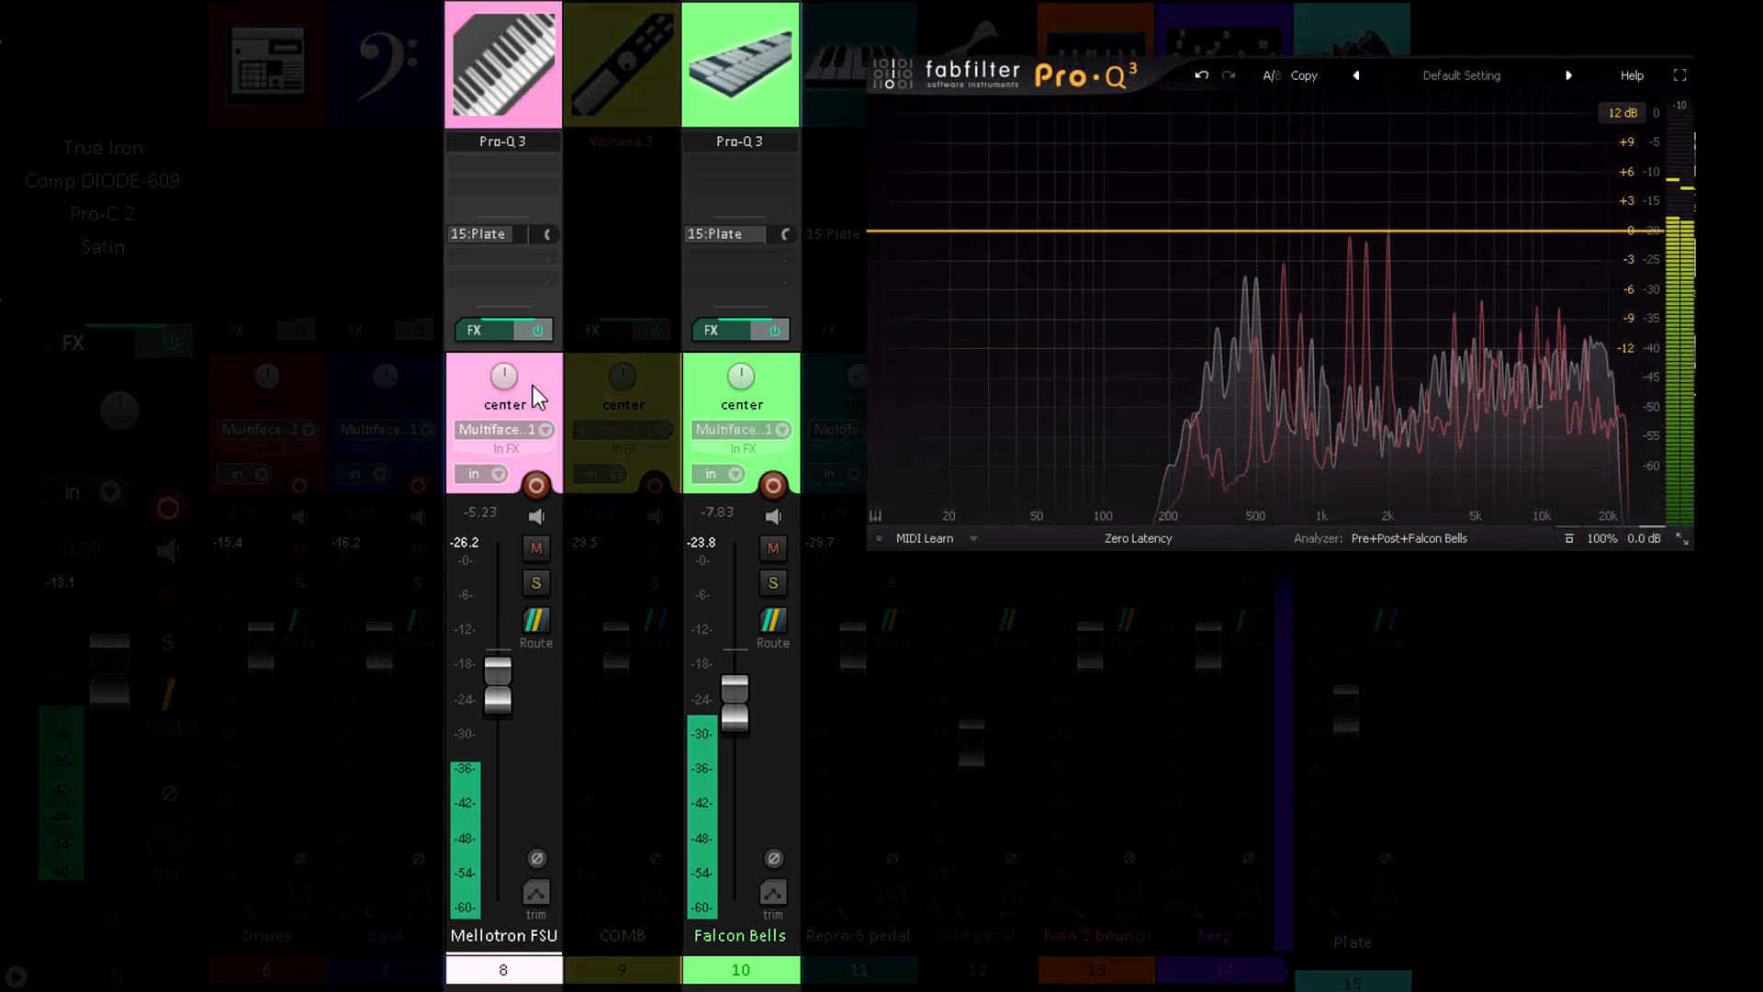
left_click(777, 400)
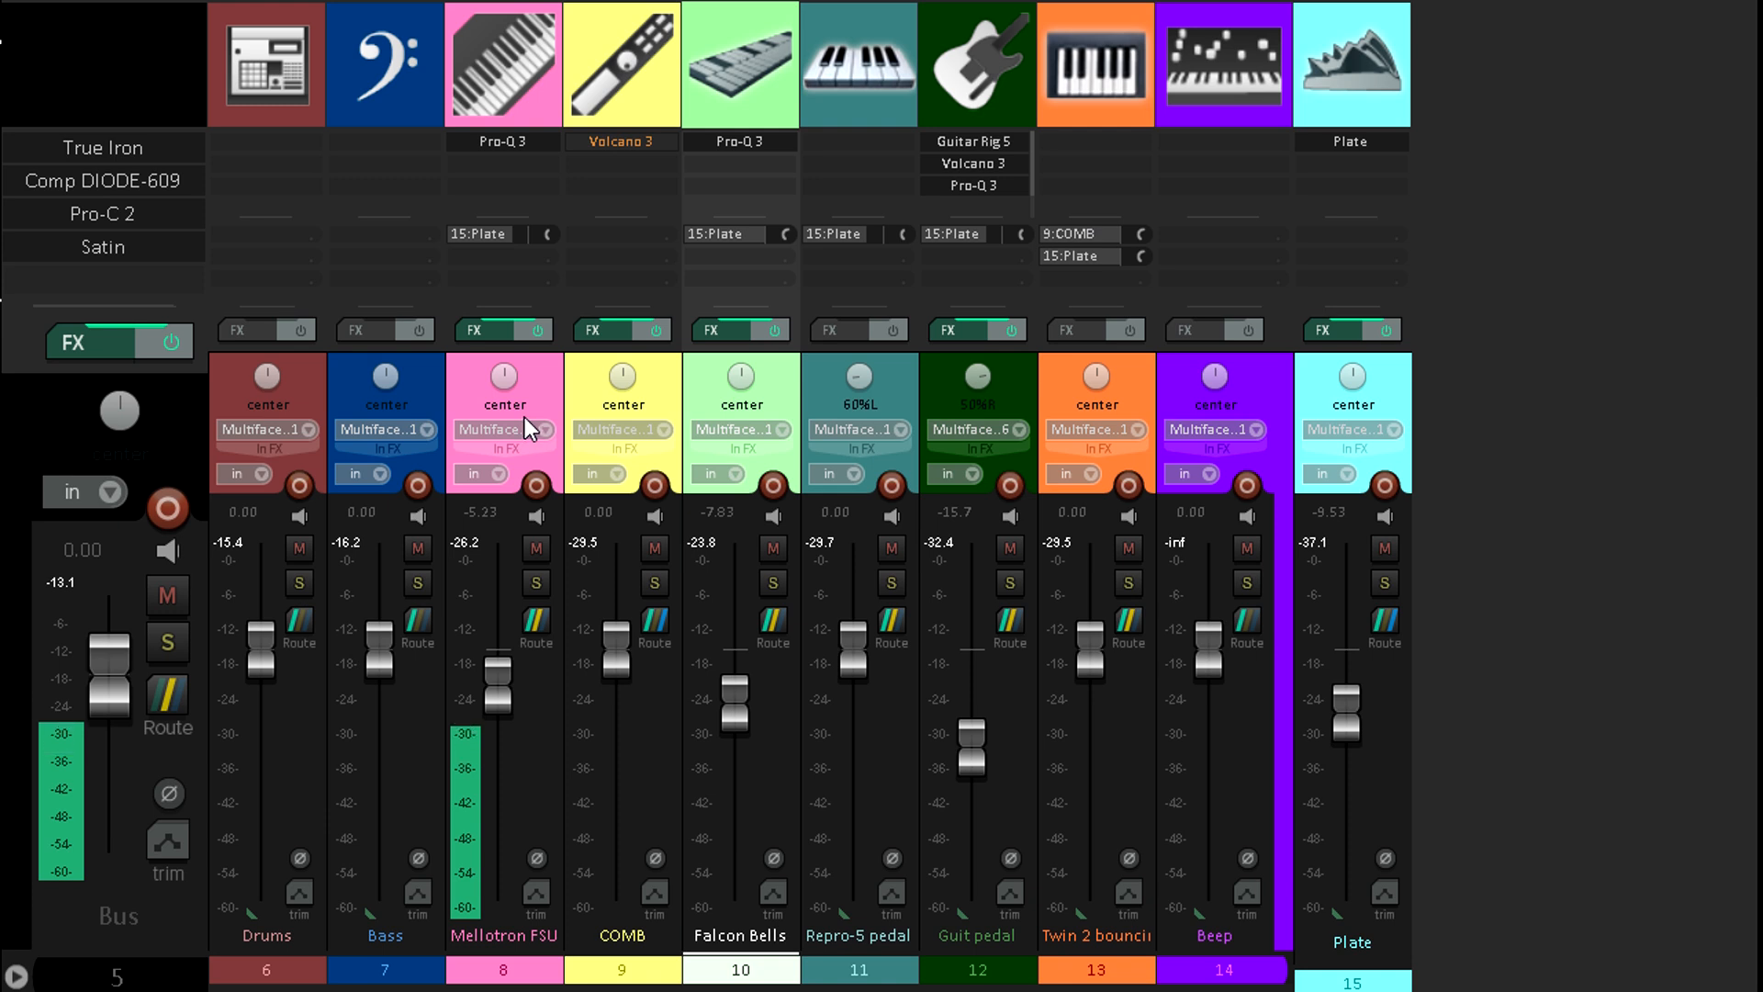
left_click_drag(533, 626, 628, 566)
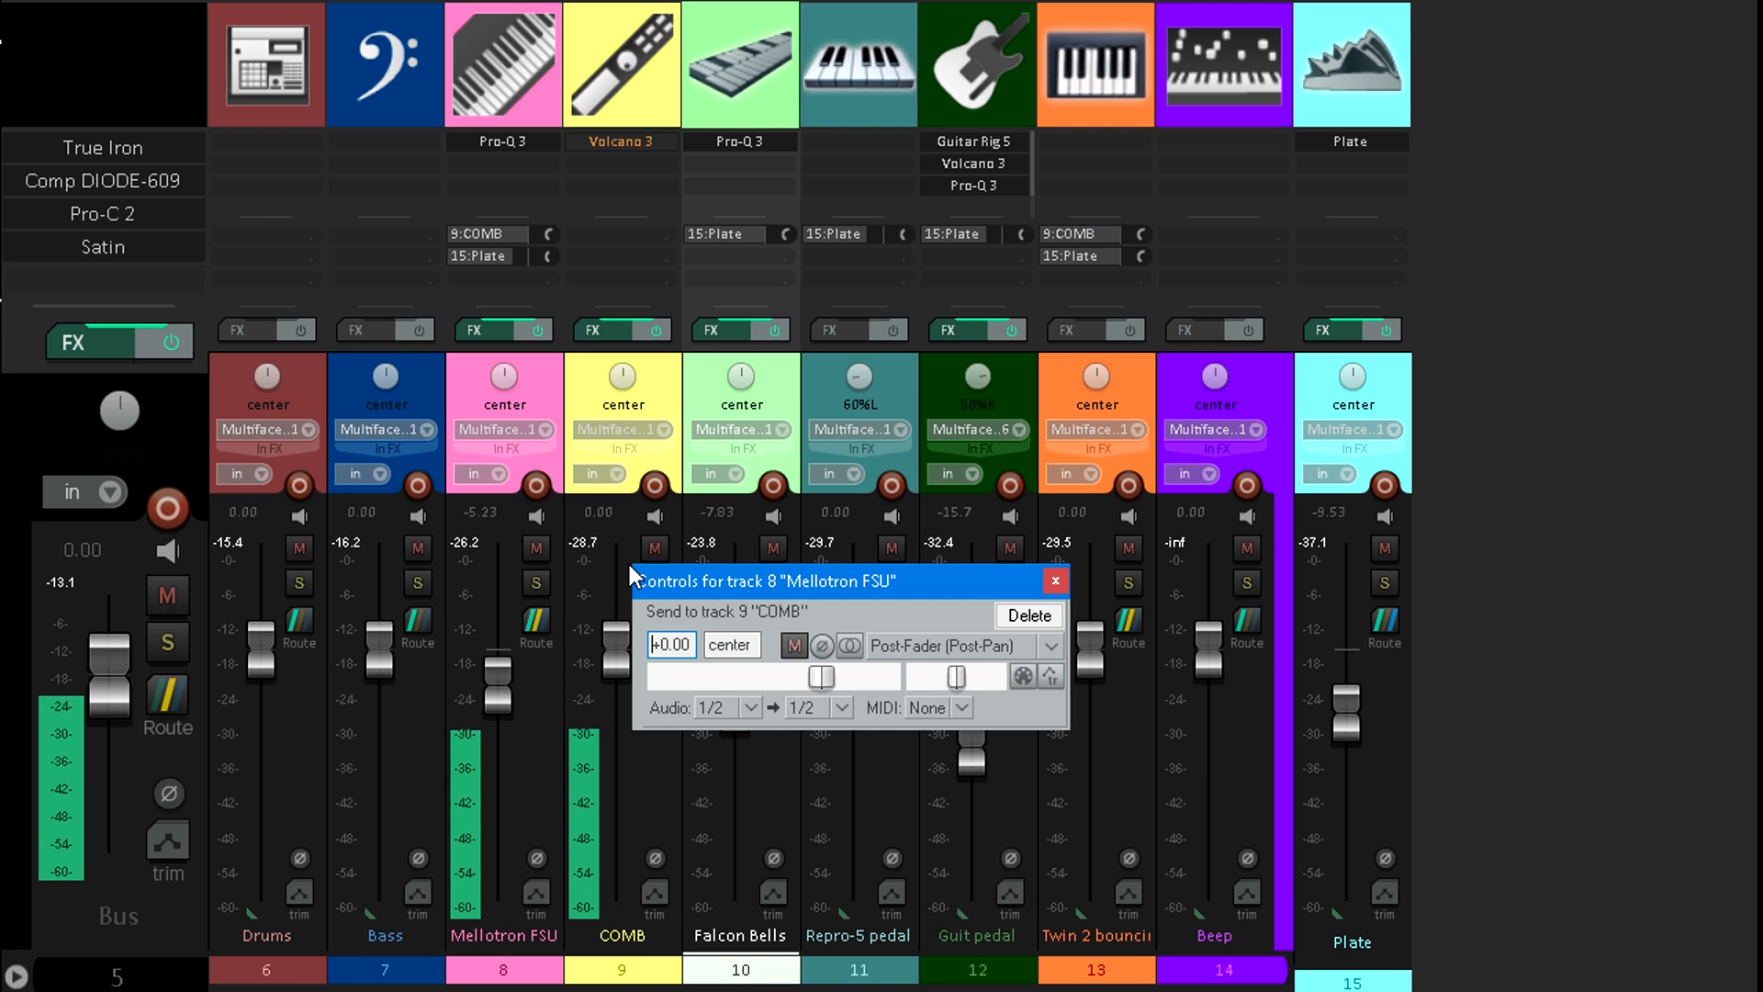
left_click(603, 181)
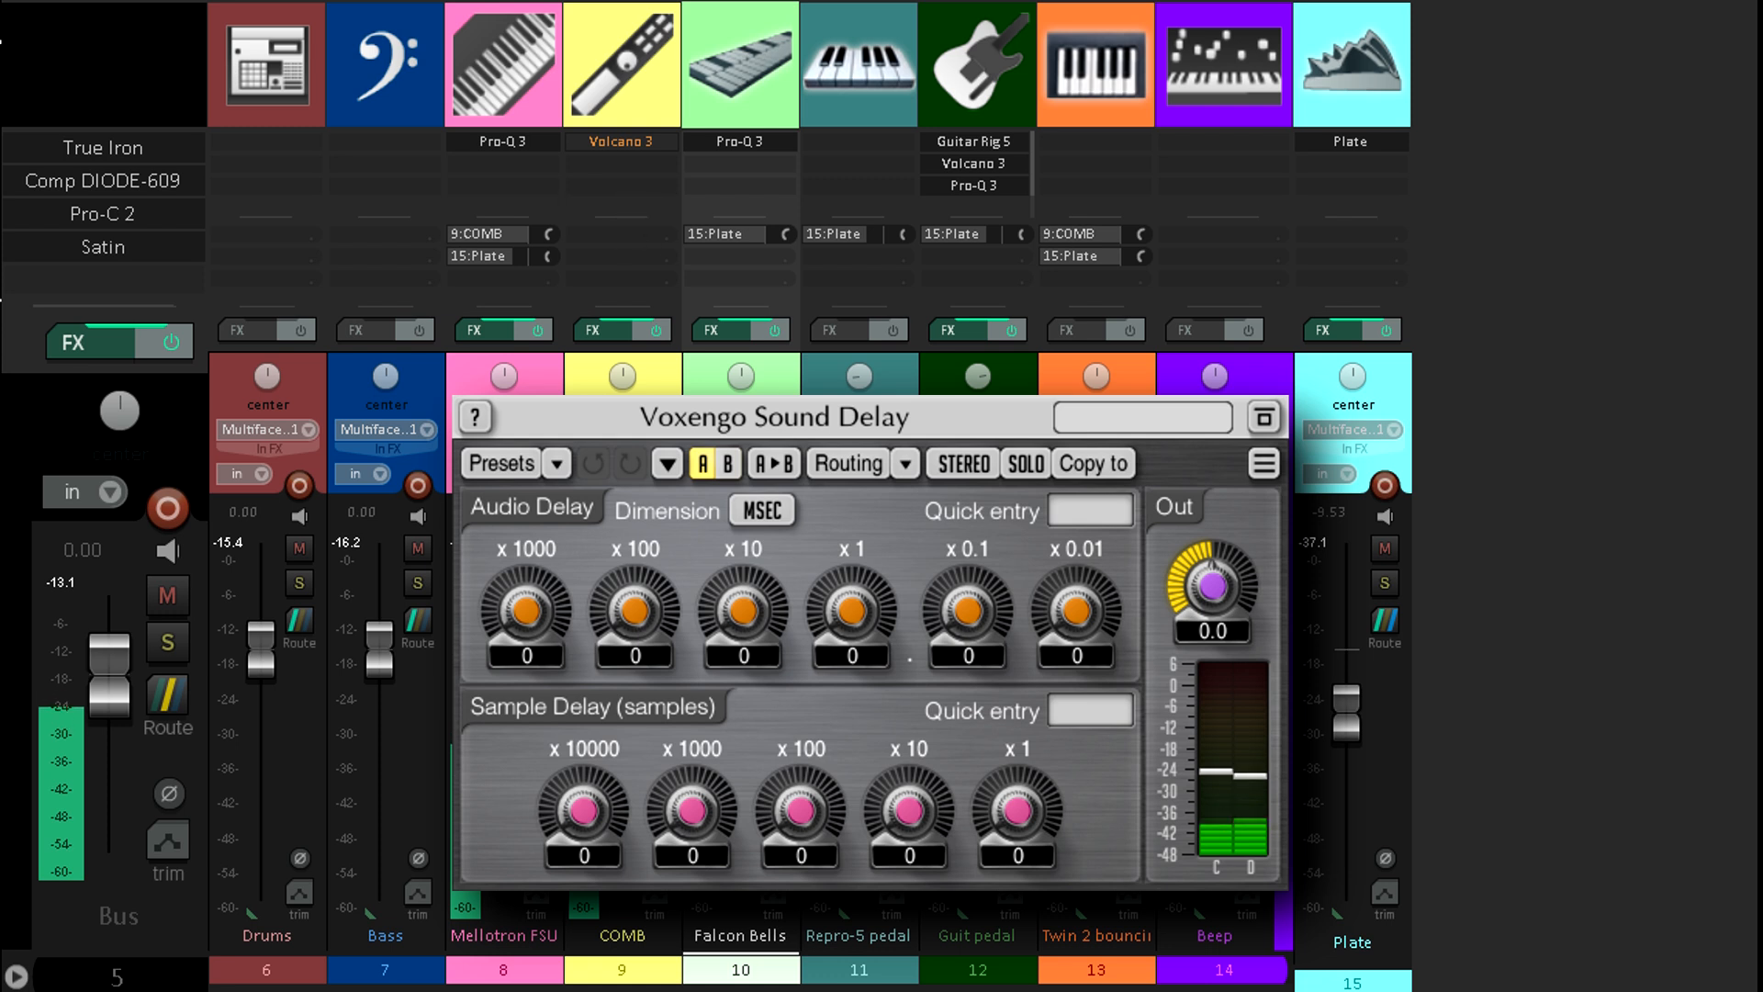
- Open Volcano 3 on the COMB track and sweep Filter 1's delay, settling at about 3.46 ms
left_click(623, 142)
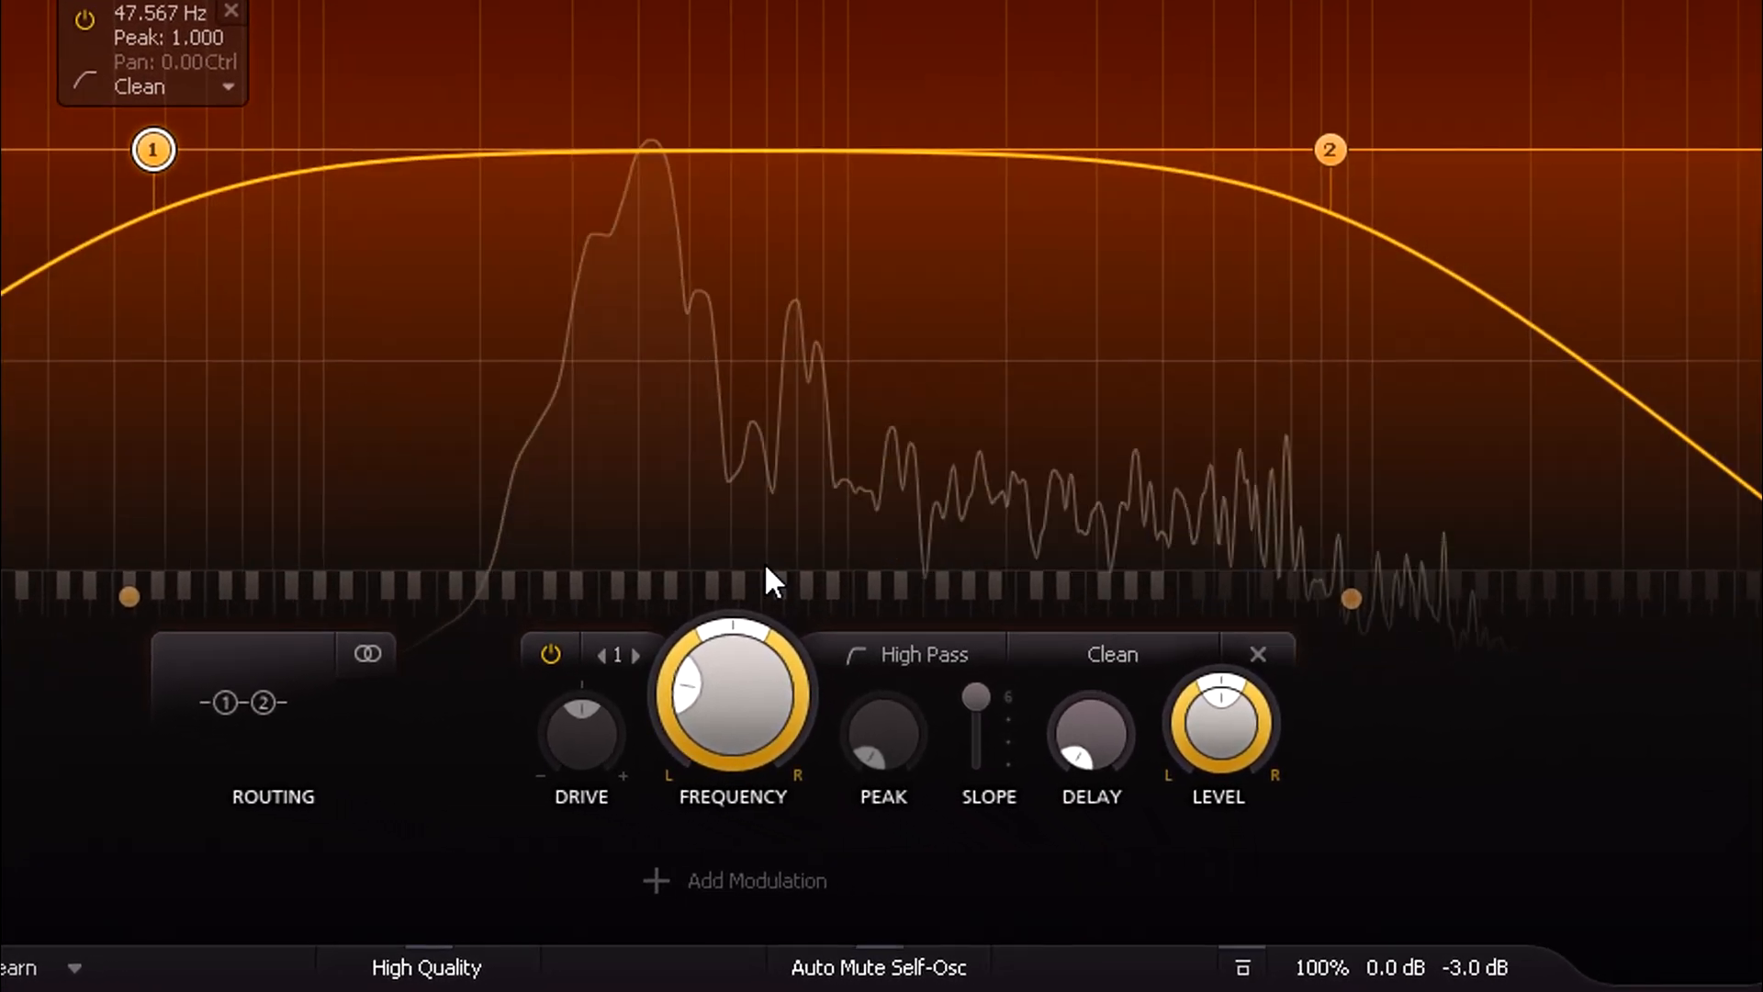
left_click_drag(1102, 721, 1094, 681)
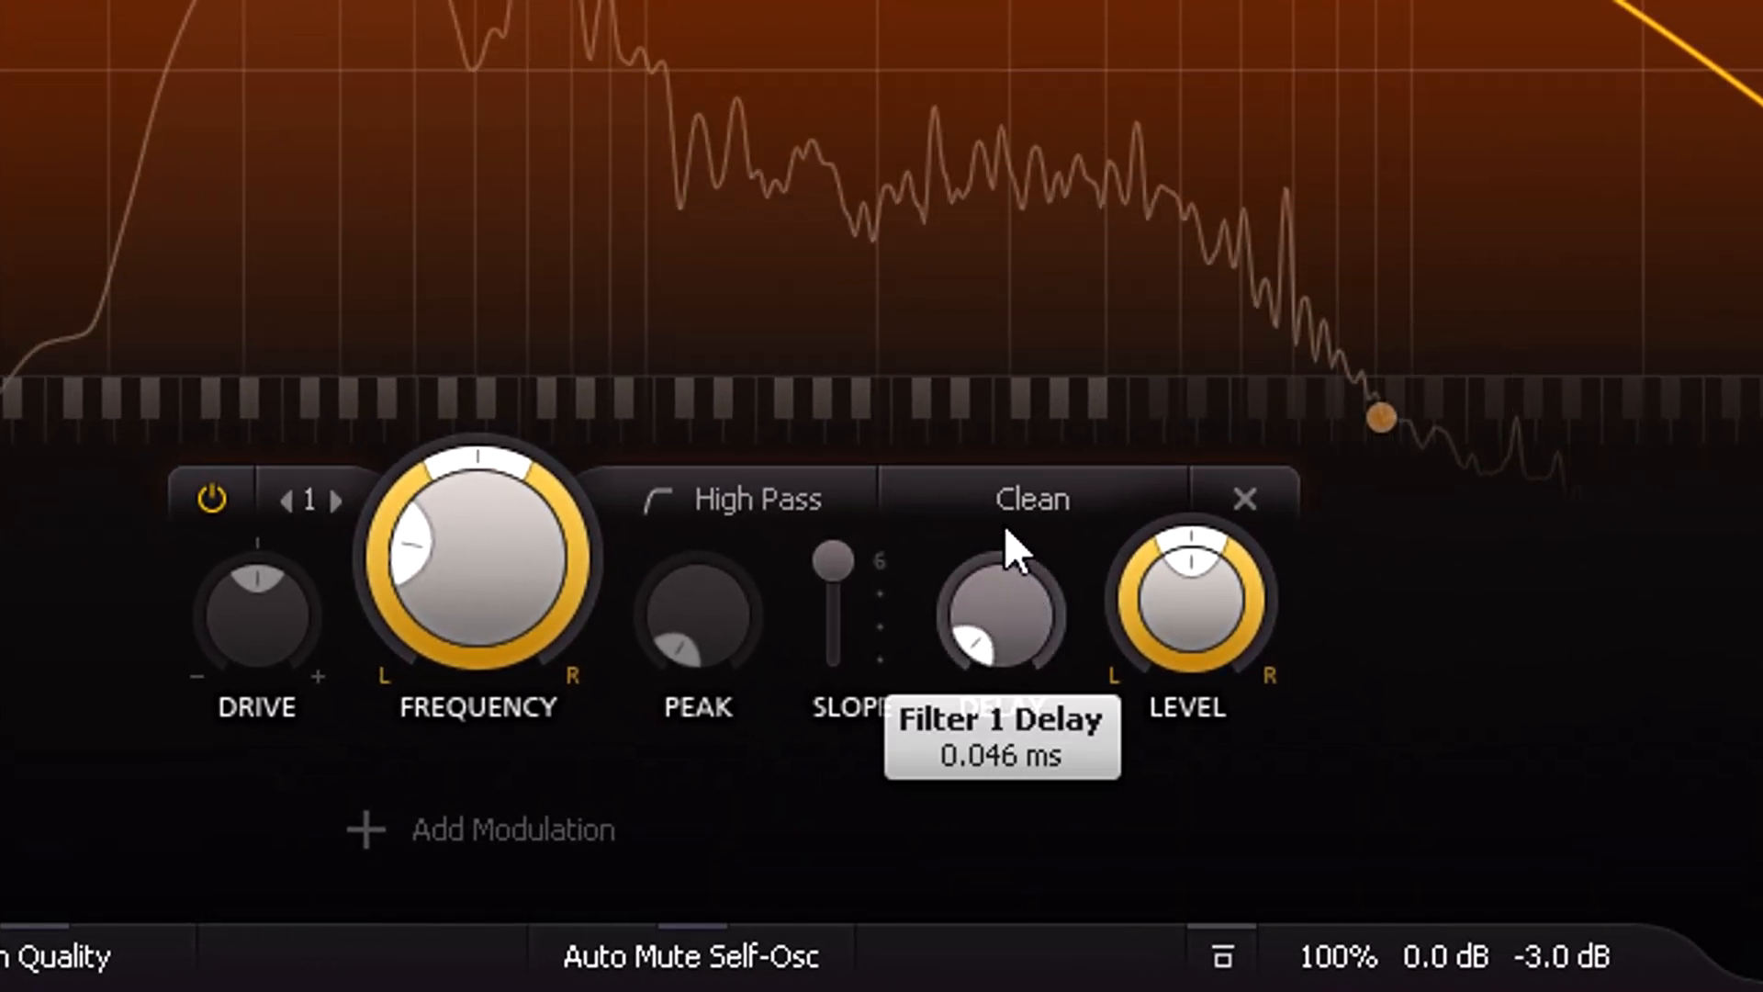
left_click_drag(1006, 529, 990, 267)
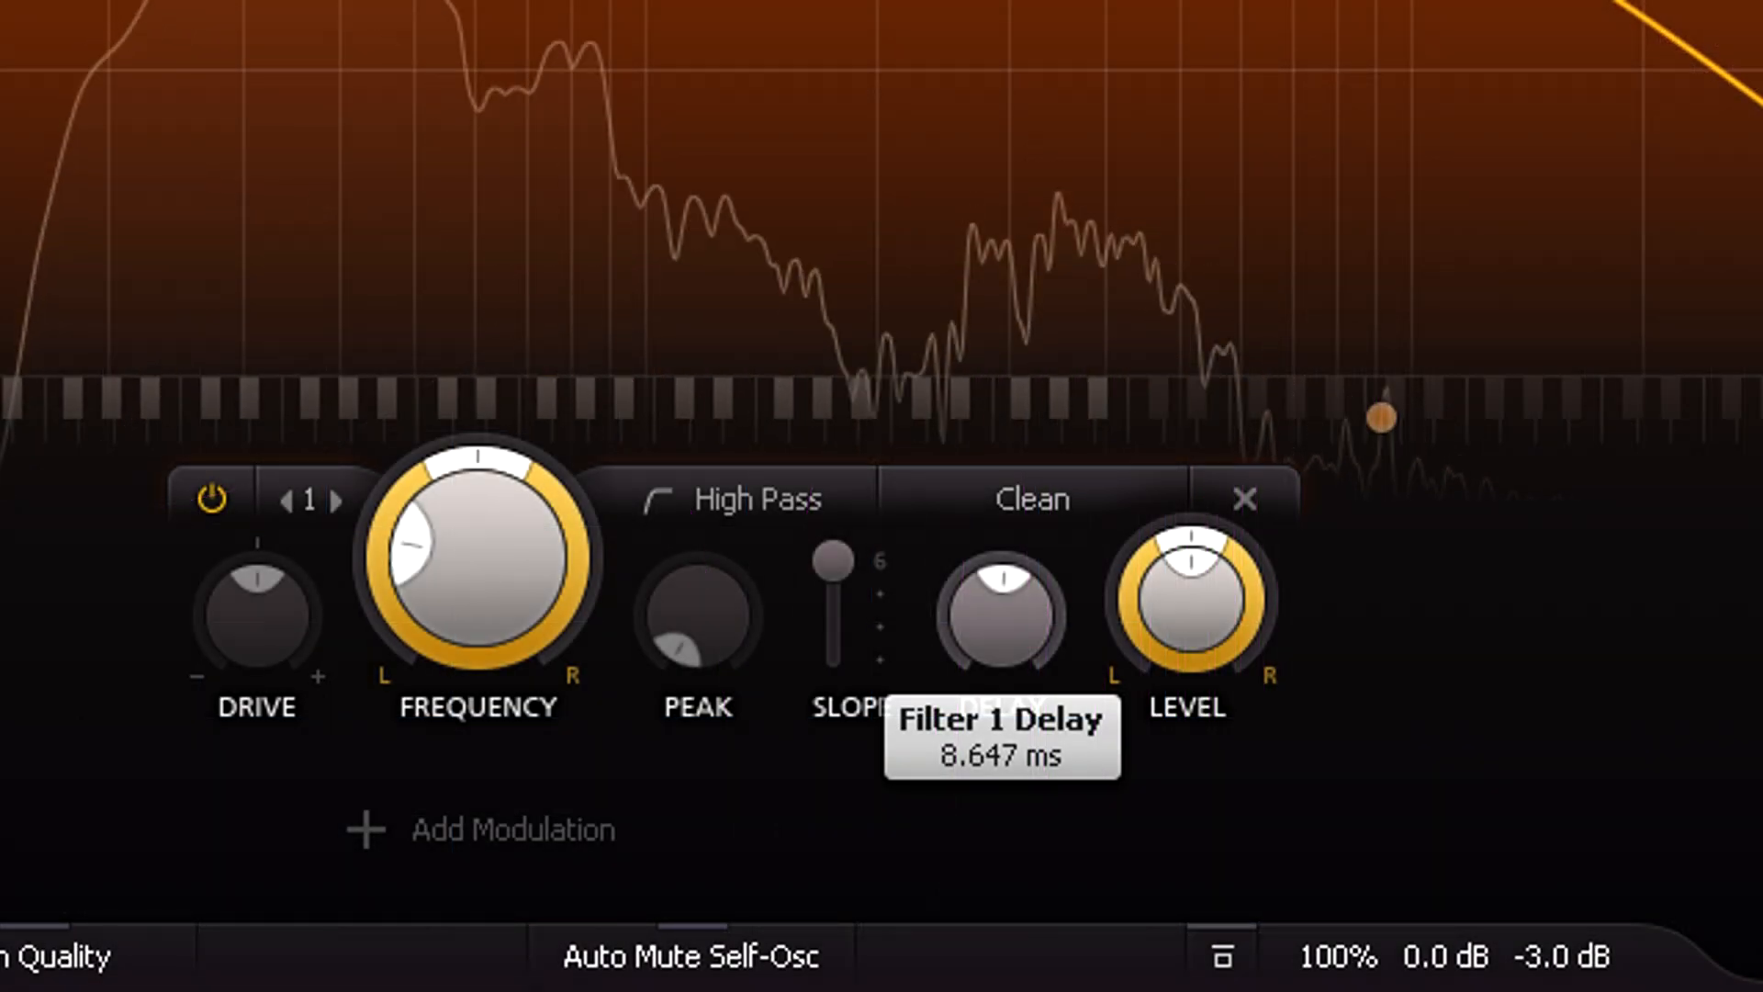
left_click_drag(1001, 611, 1001, 624)
left_click_drag(975, 0, 1040, 105)
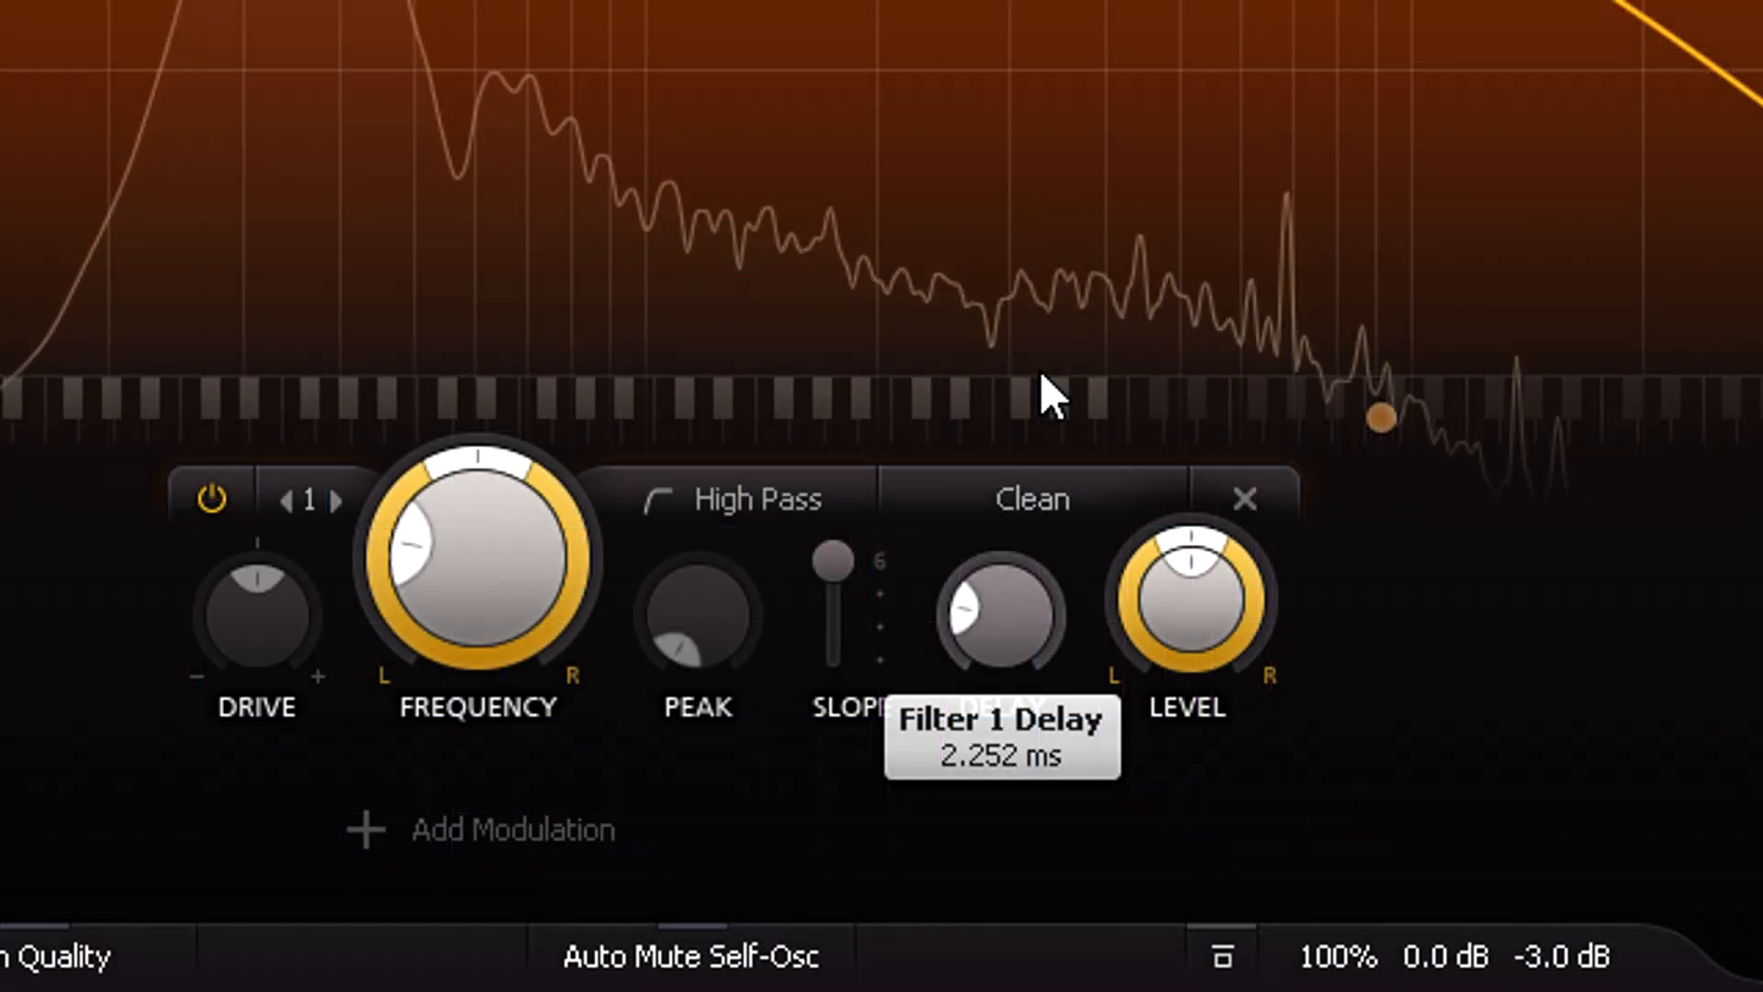
left_click_drag(1040, 369, 1075, 563)
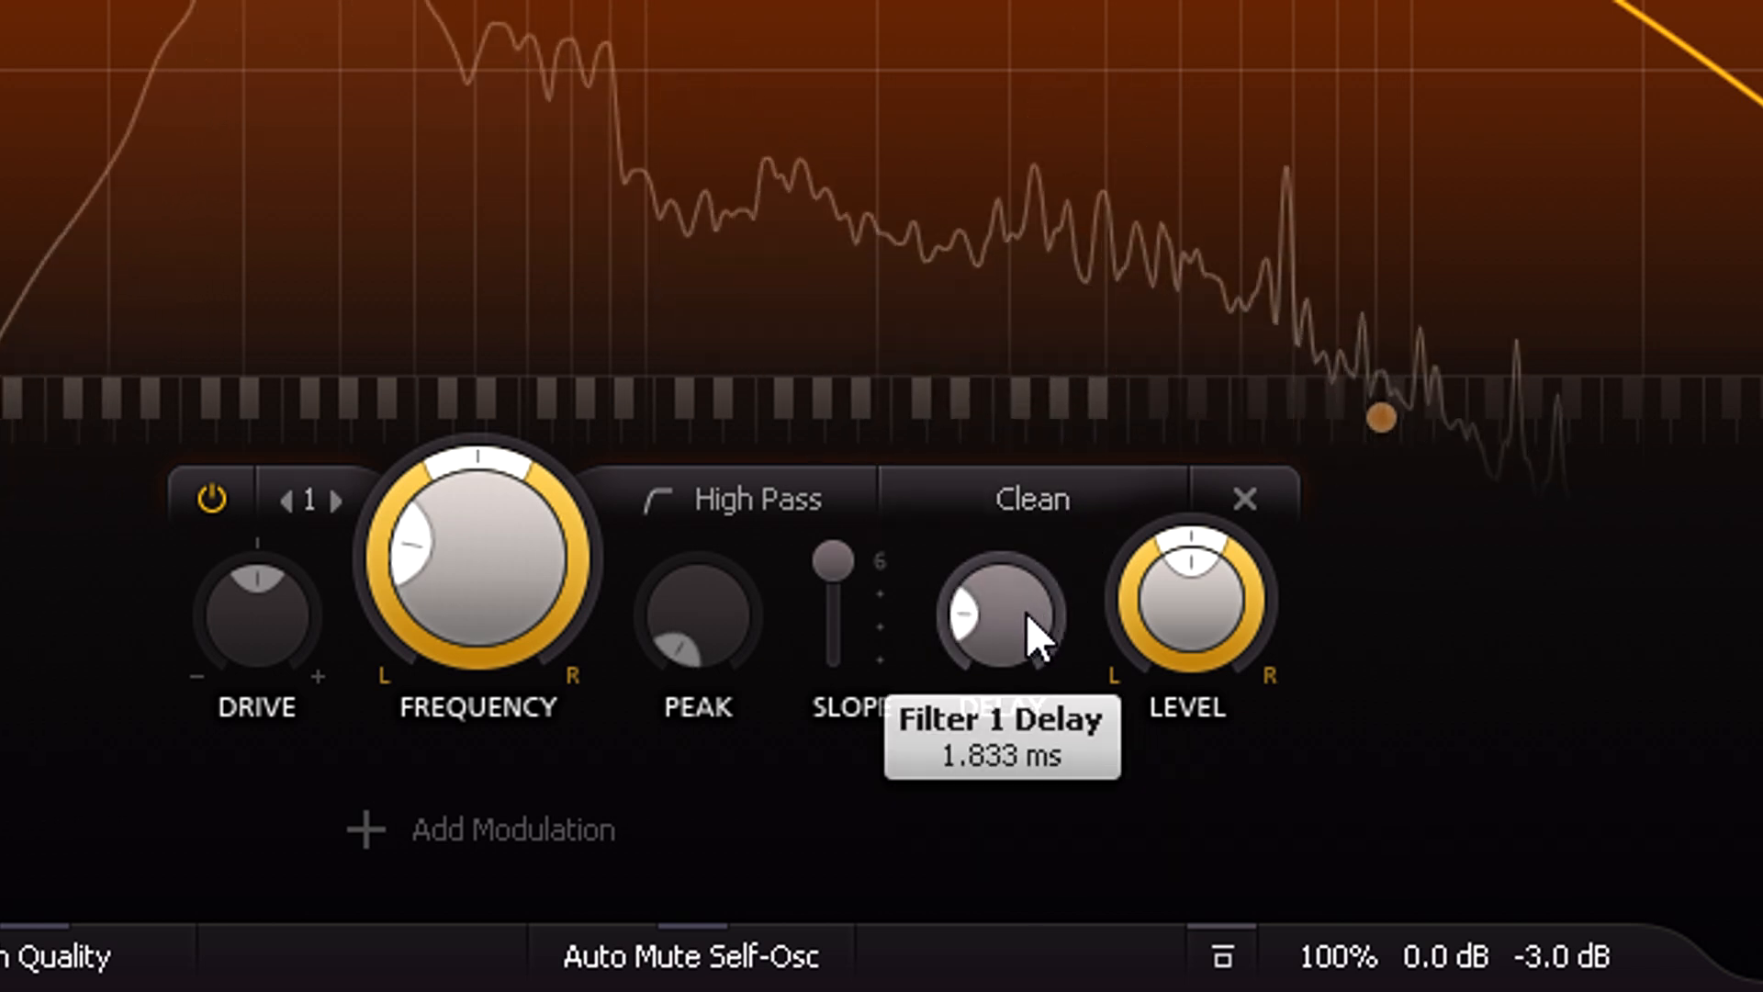
left_click_drag(1021, 597, 1001, 542)
left_click_drag(998, 531, 957, 198)
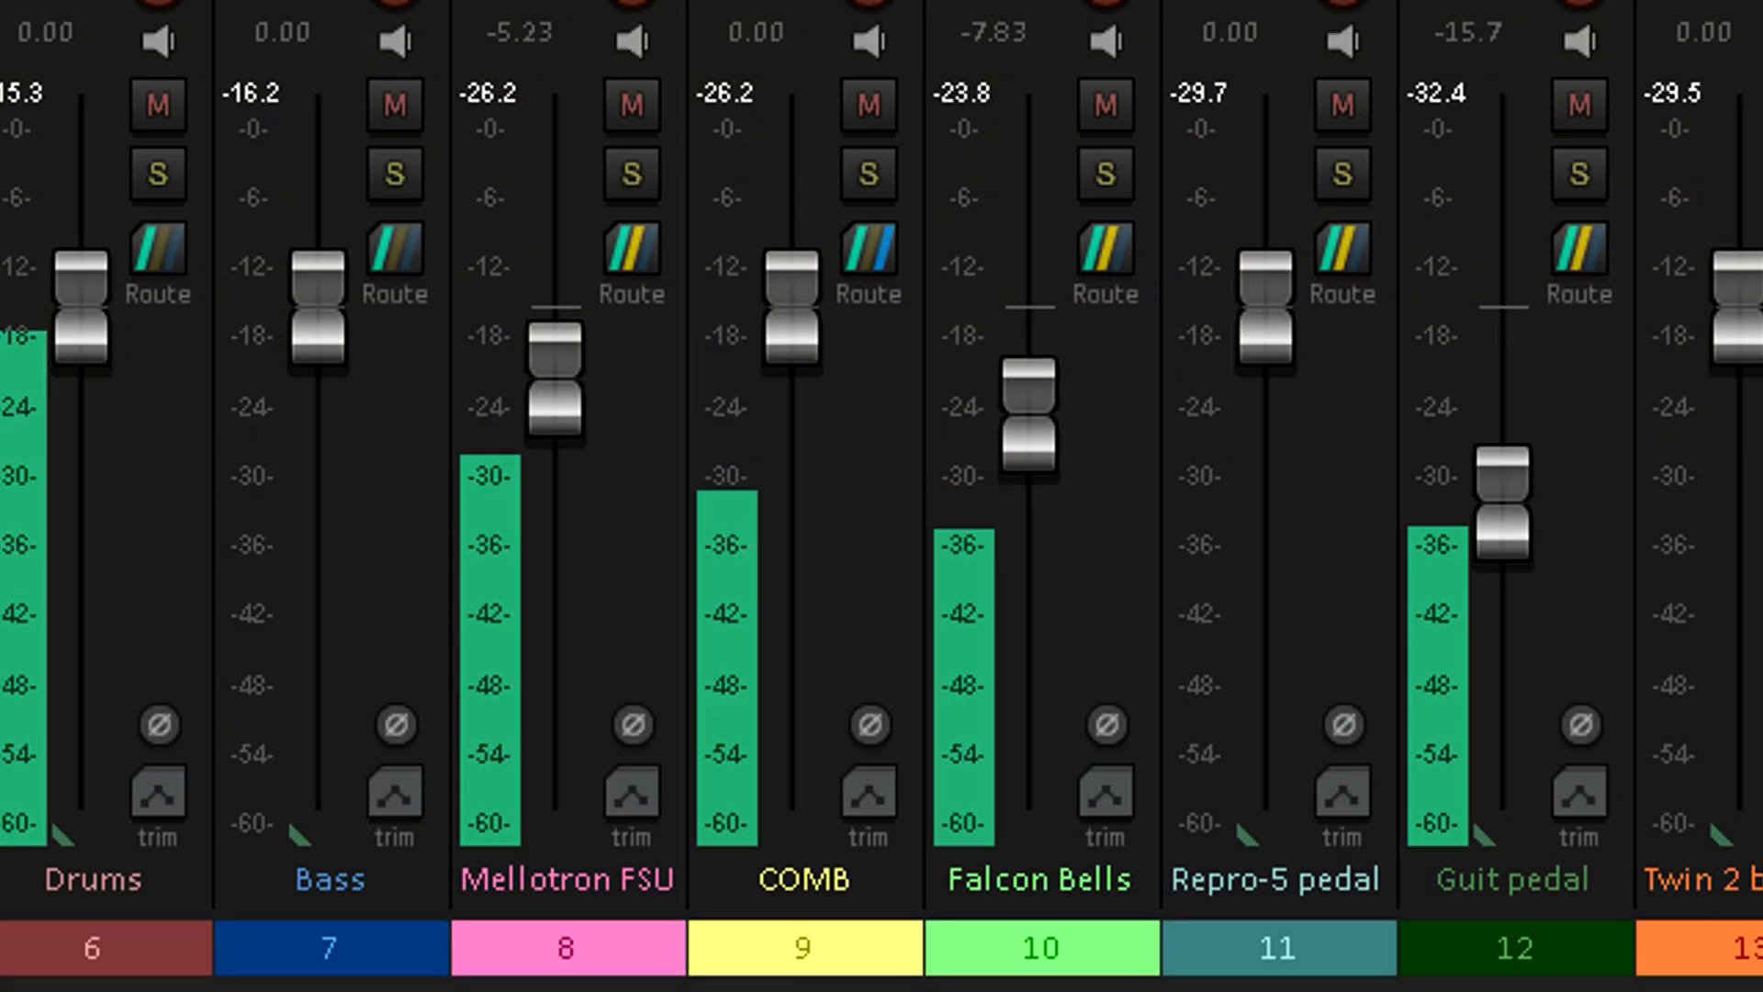
- Try the COMB track with inverted phase and restore its normal phase
left_click(874, 730)
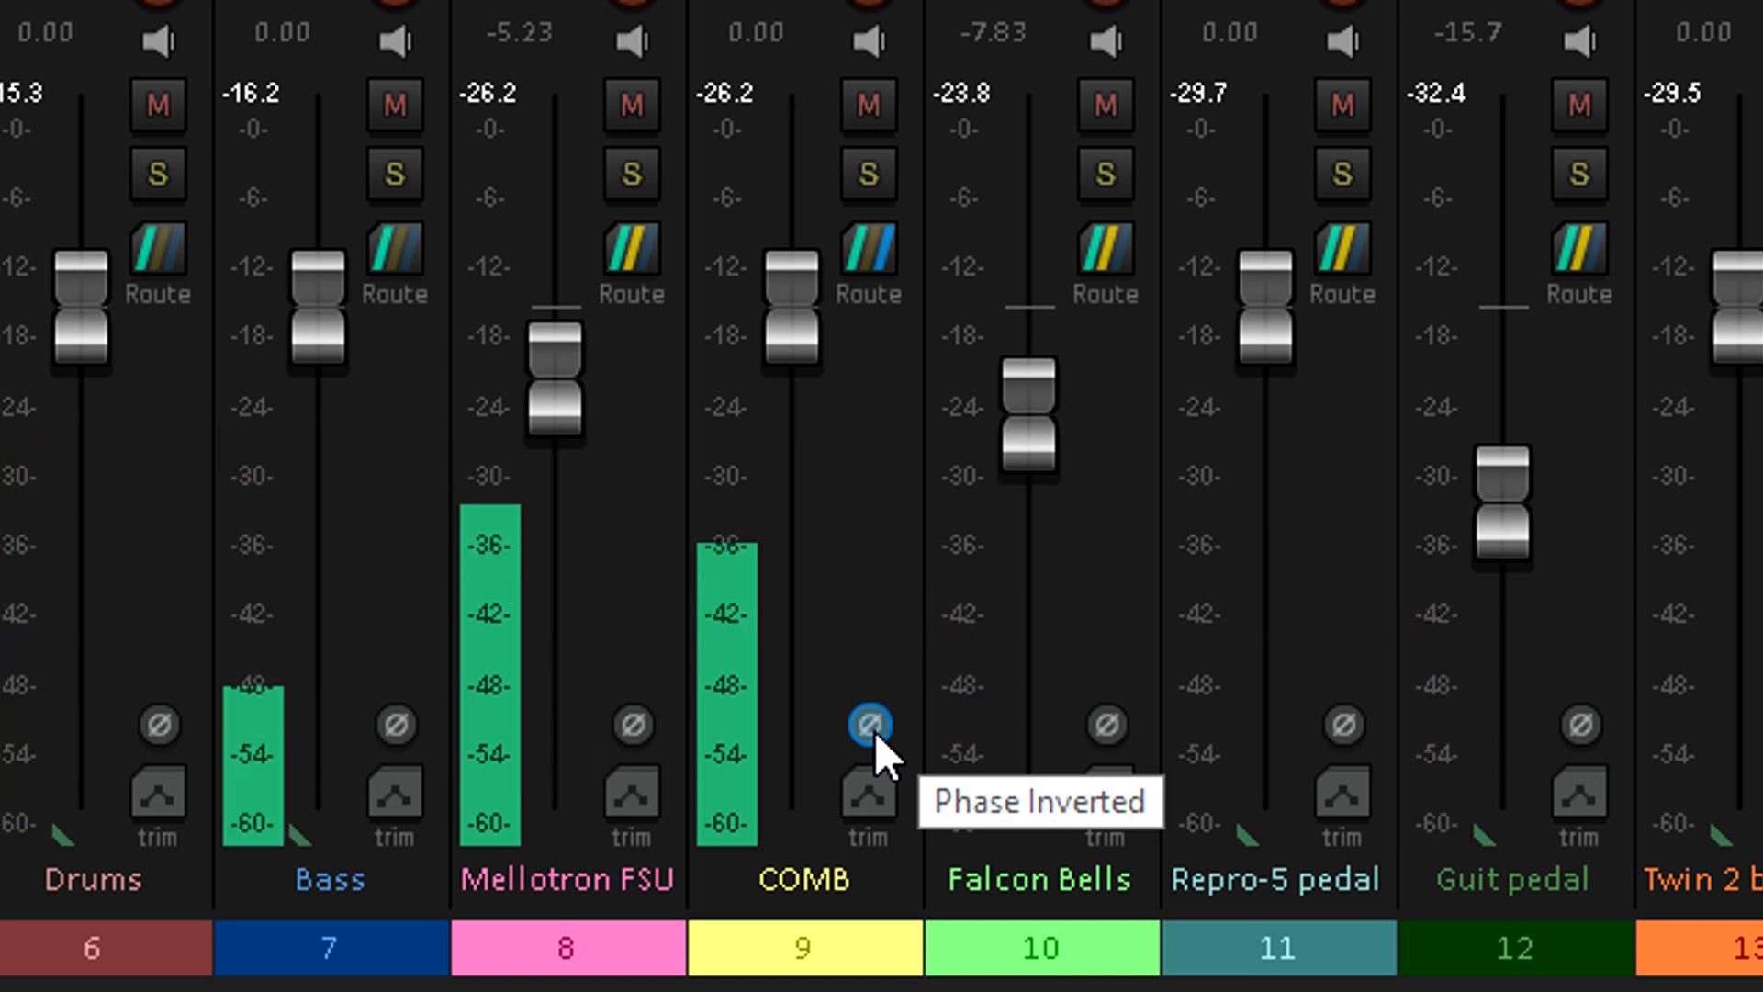
left_click(870, 725)
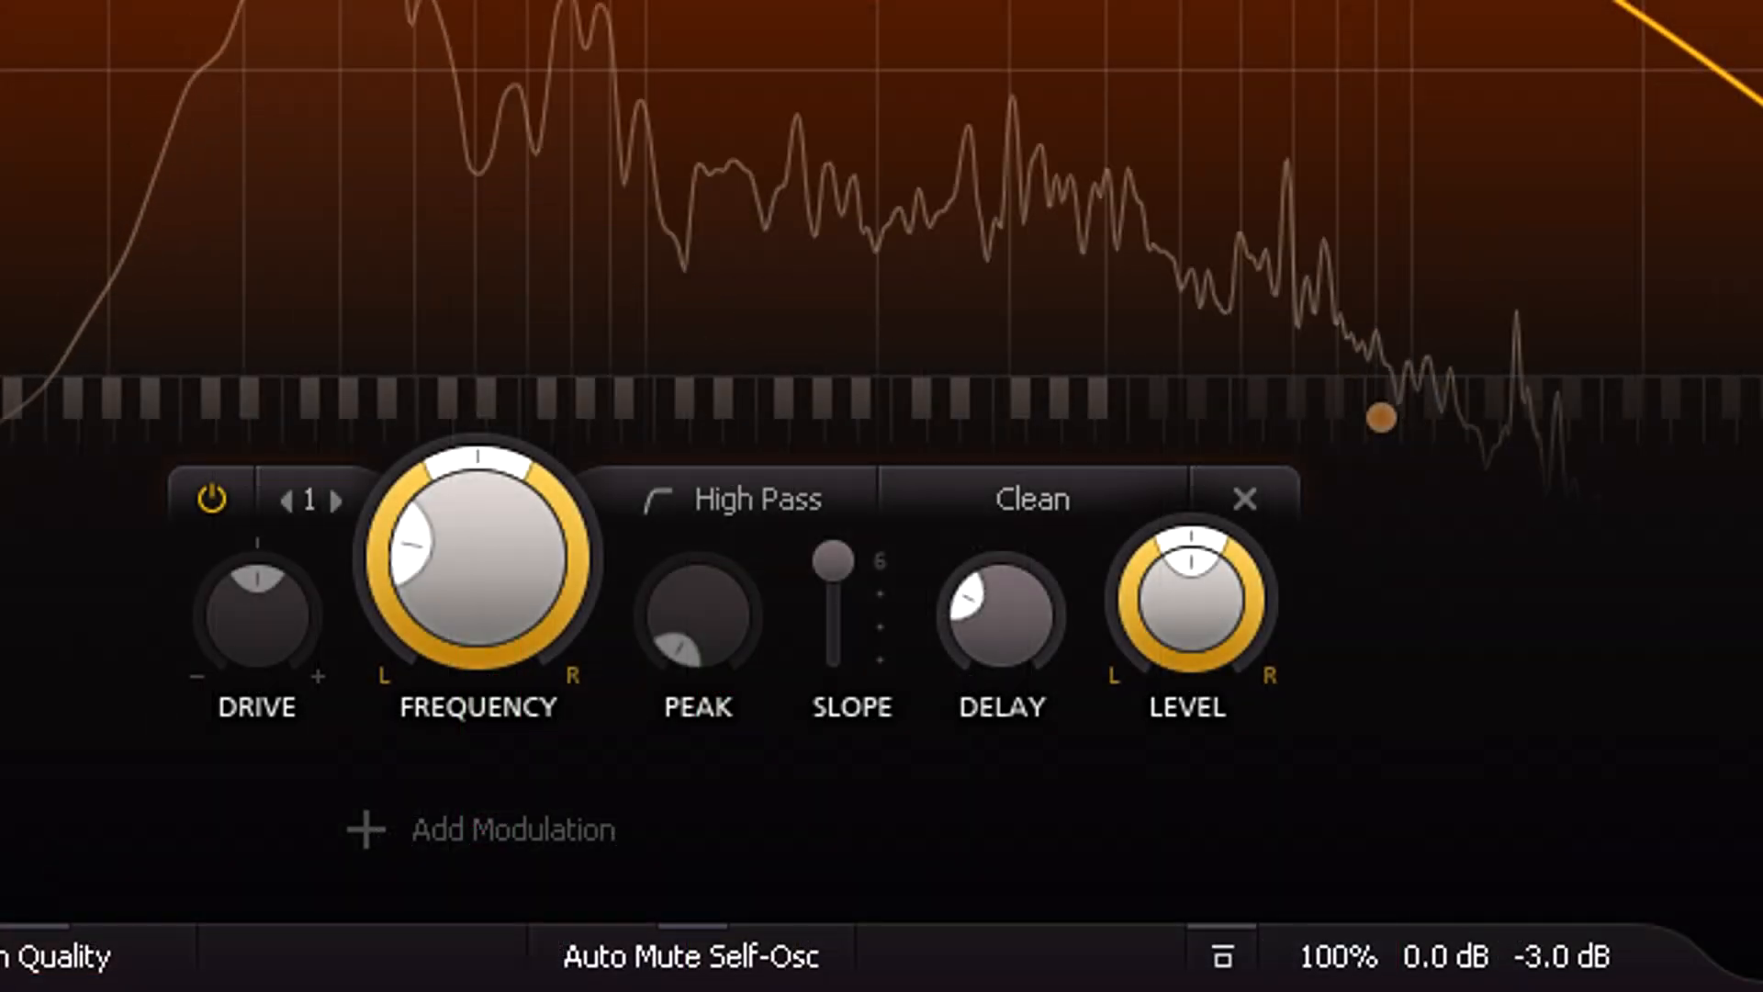
- Set the output level of Volcano 3 to -3.3 dB and slightly lower Filter 1's delay
mouse_move(1513, 981)
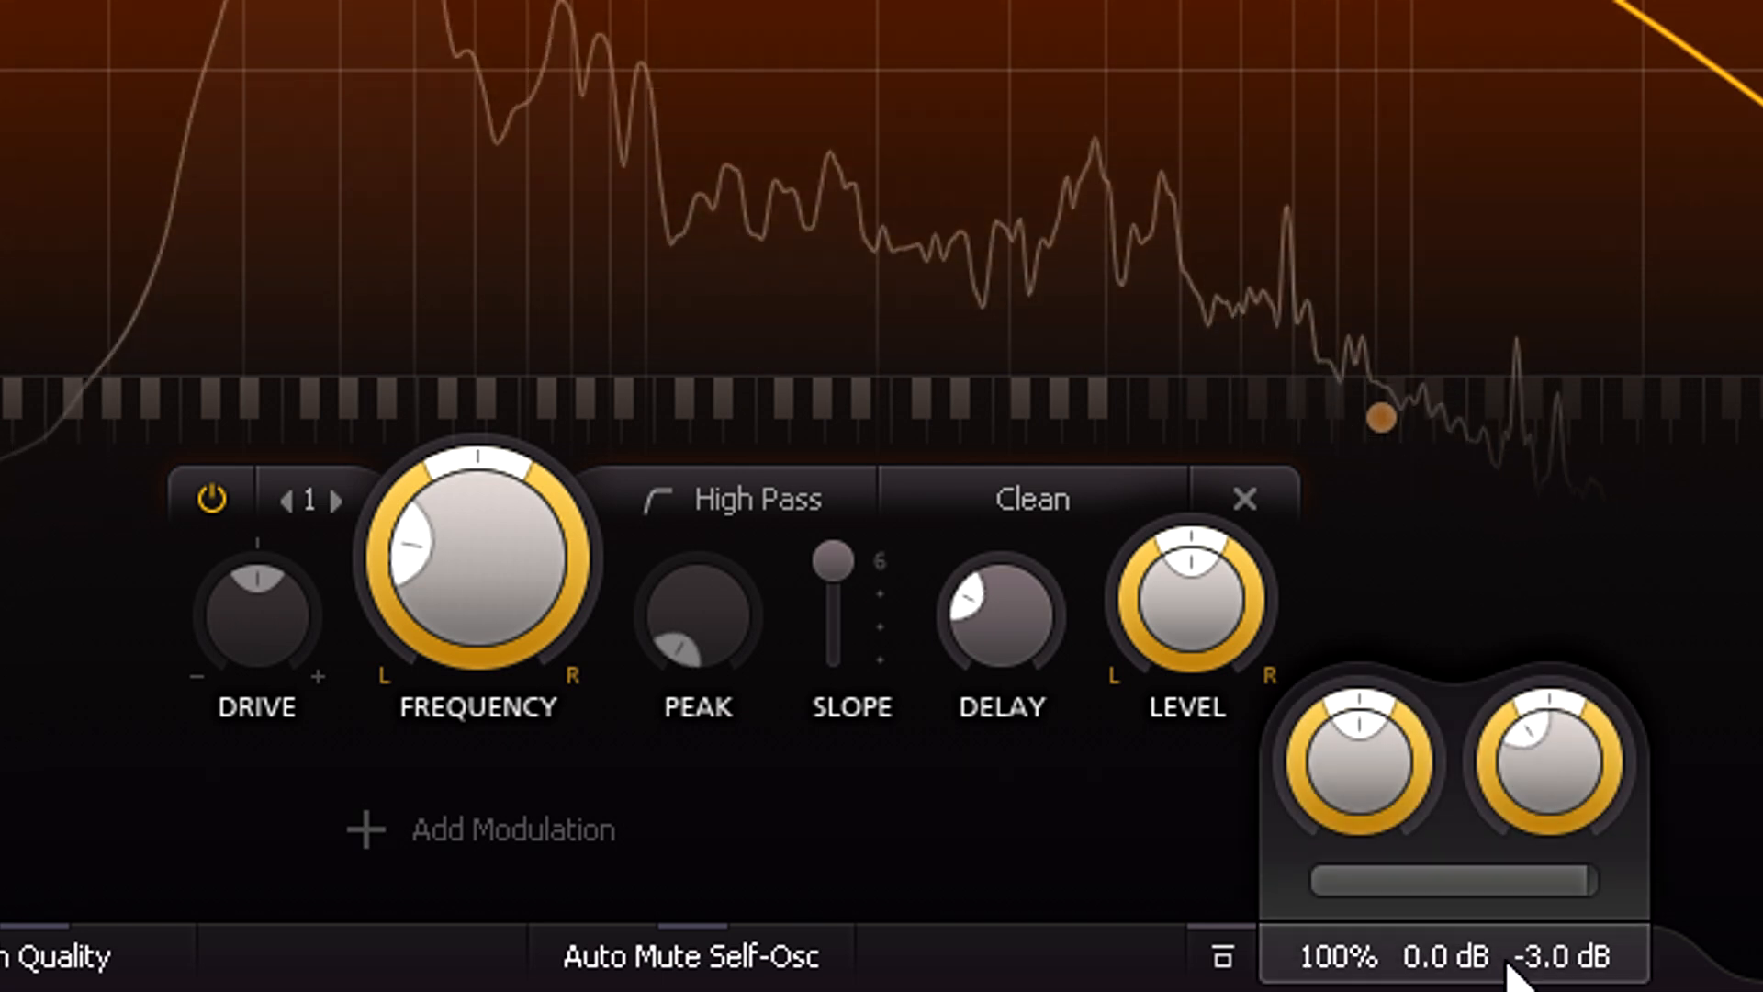
double_click(1563, 775)
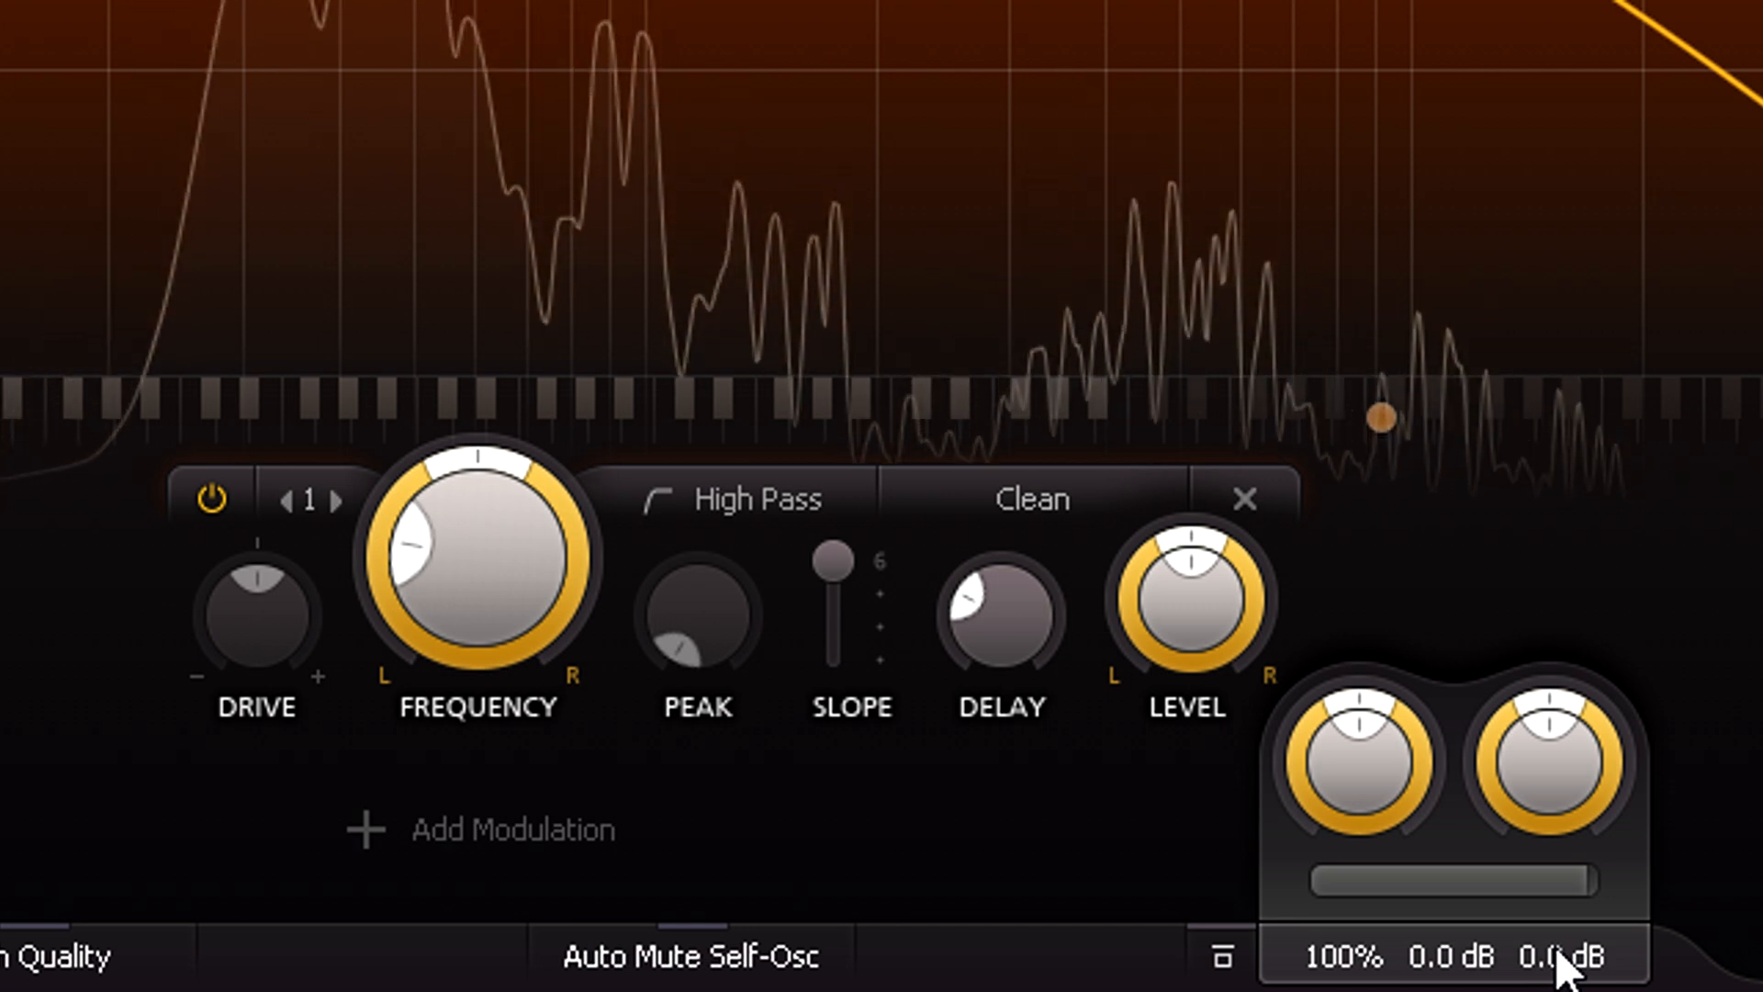
left_click_drag(1547, 773, 1588, 934)
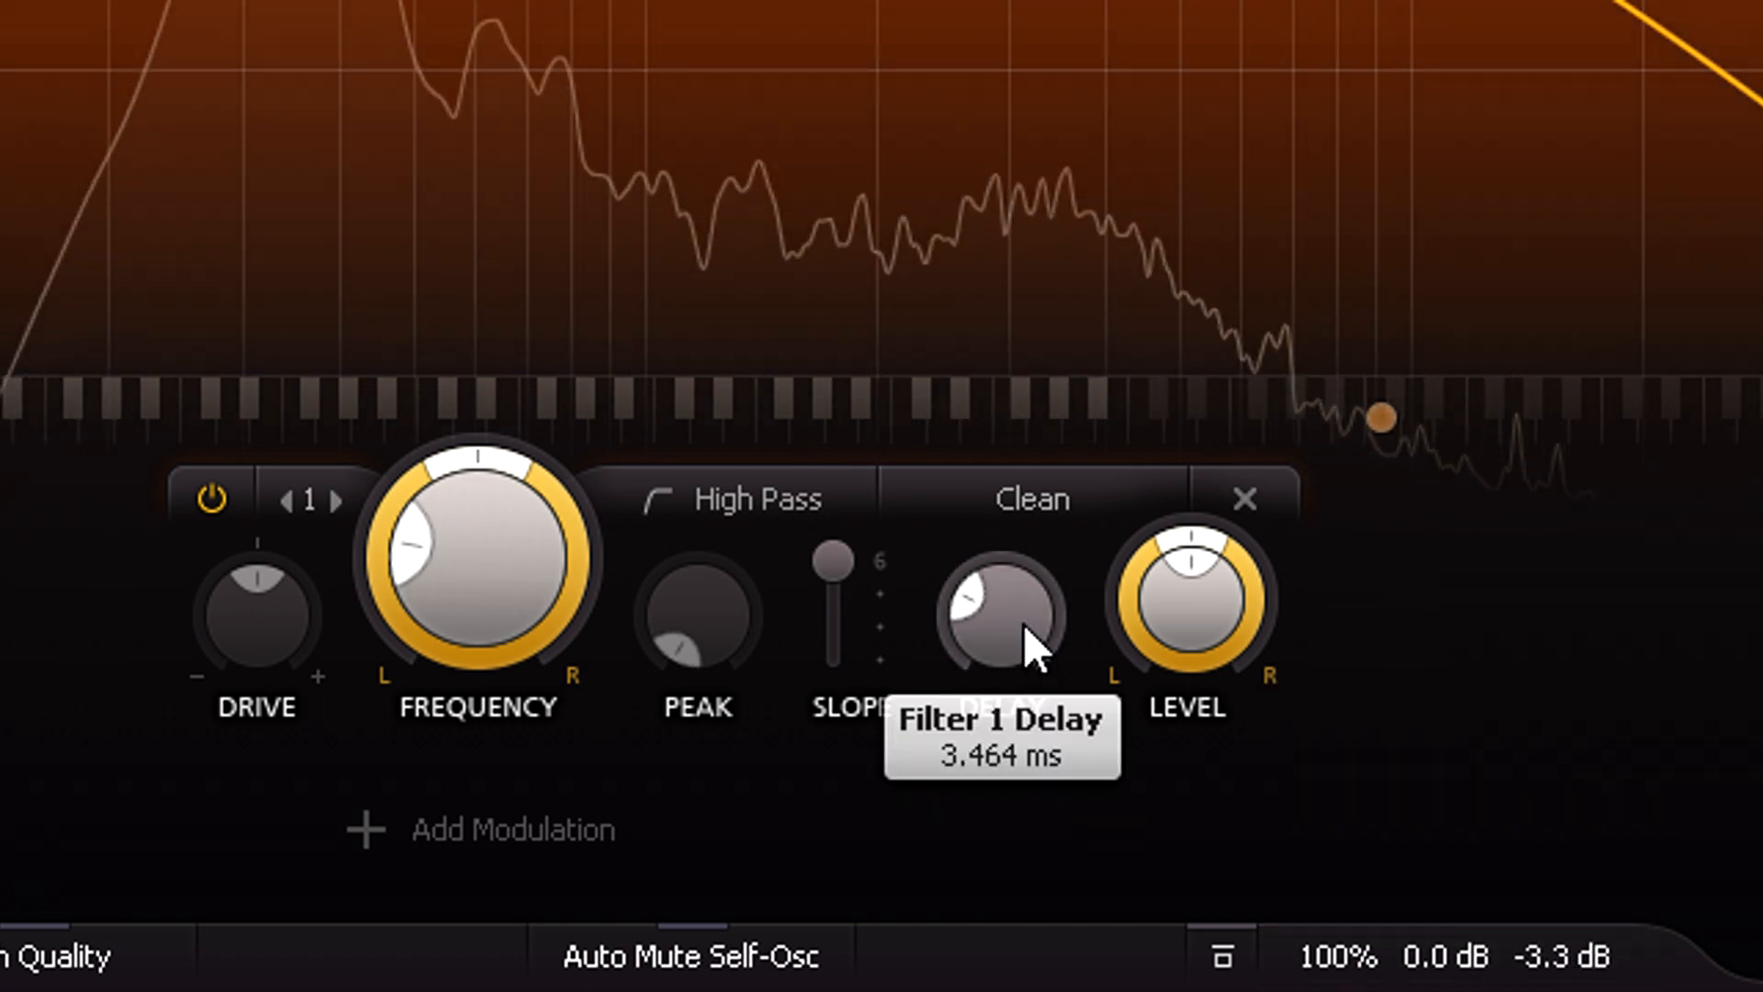
left_click_drag(1026, 636, 1028, 703)
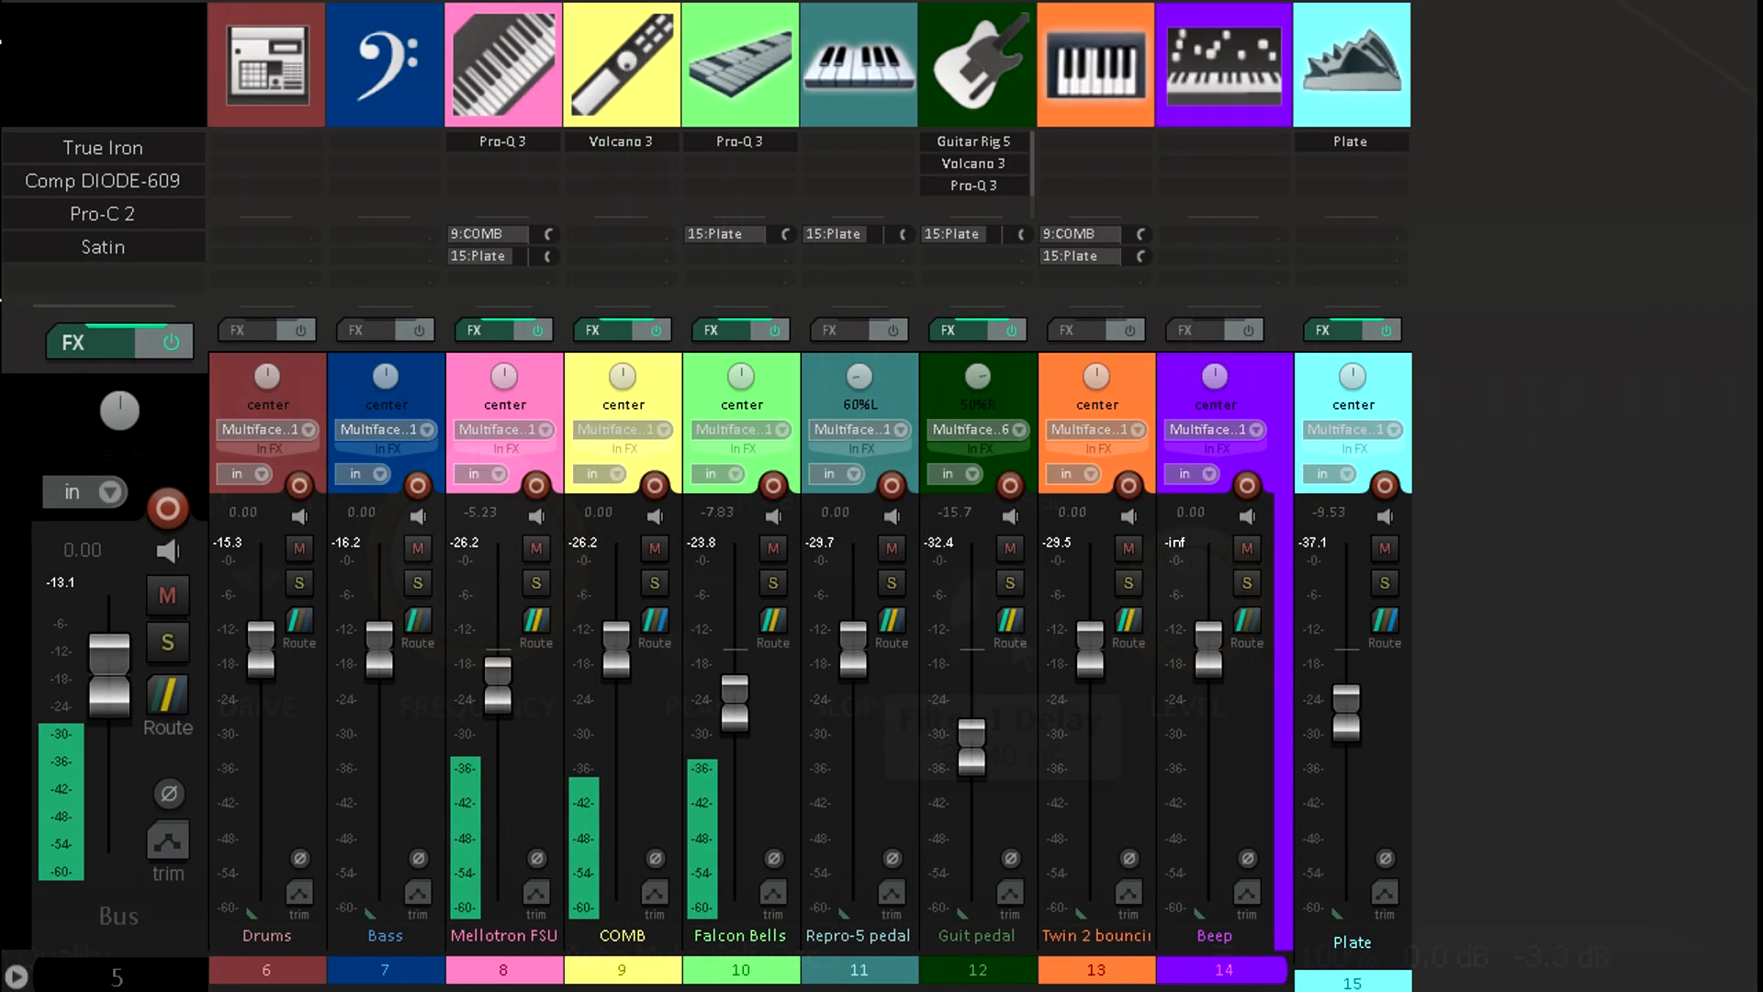
- Duplicate the COMB track and create a send from Falcon Bells to the duplicate
left_click(662, 409)
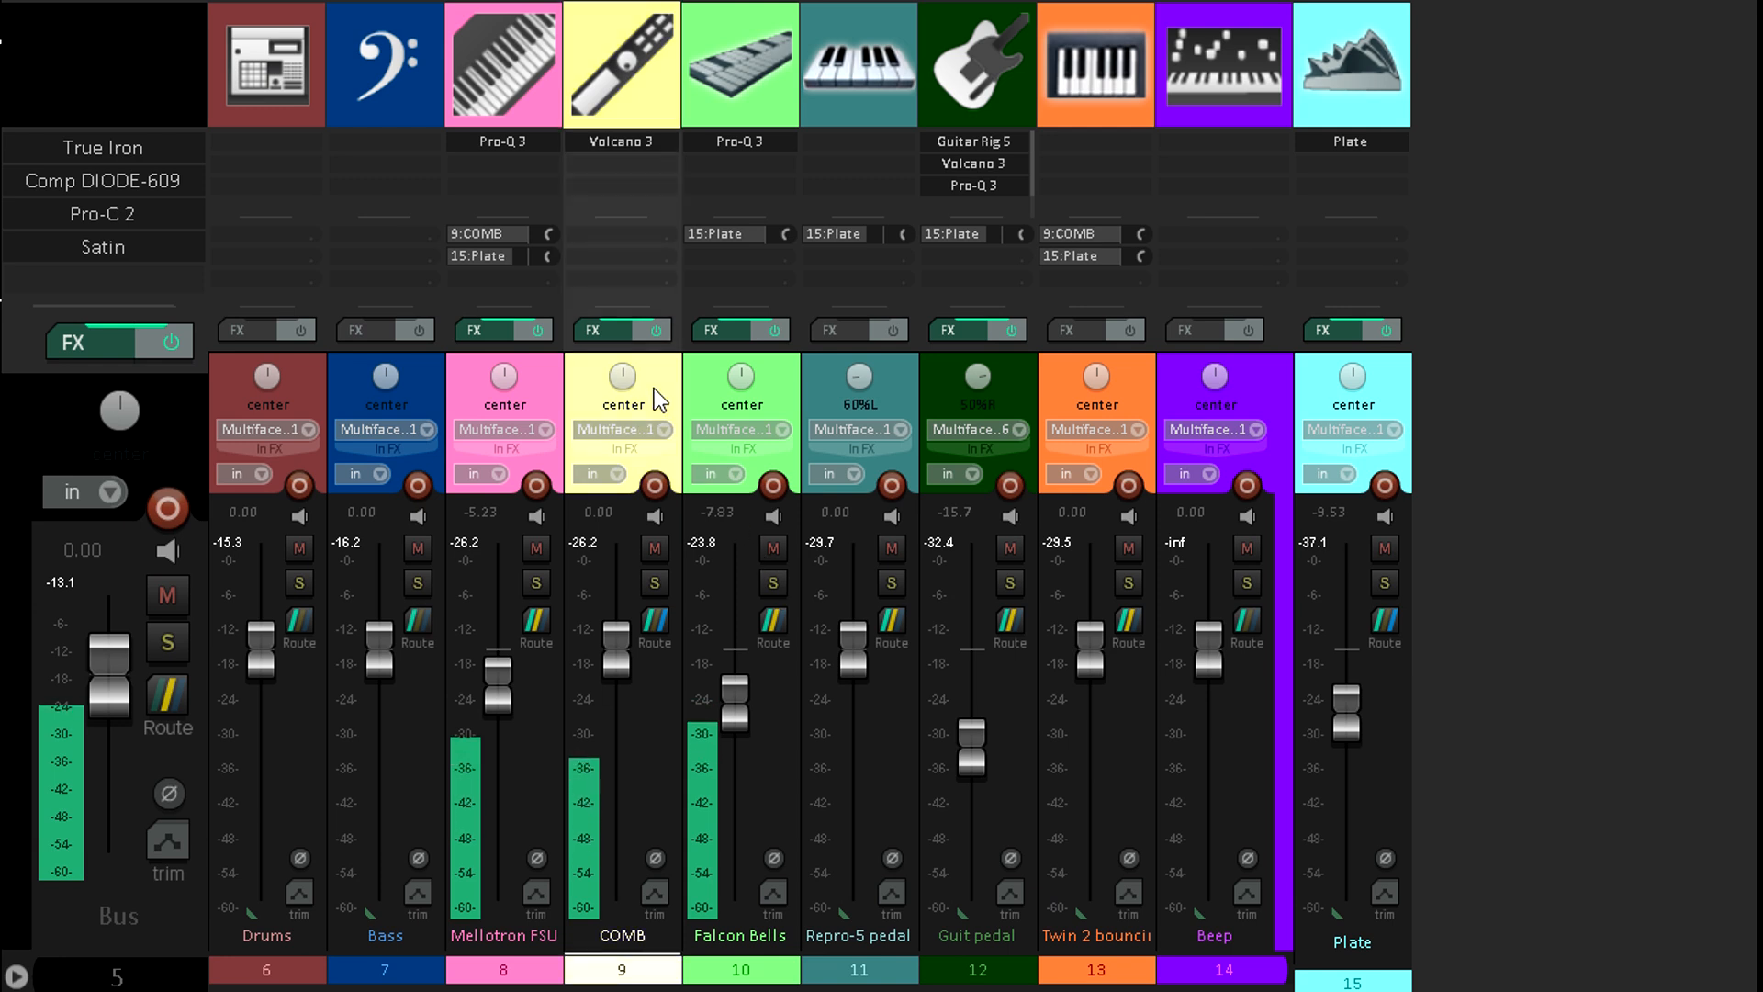
key("ctrl+alt+d")
left_click_drag(896, 622, 755, 428)
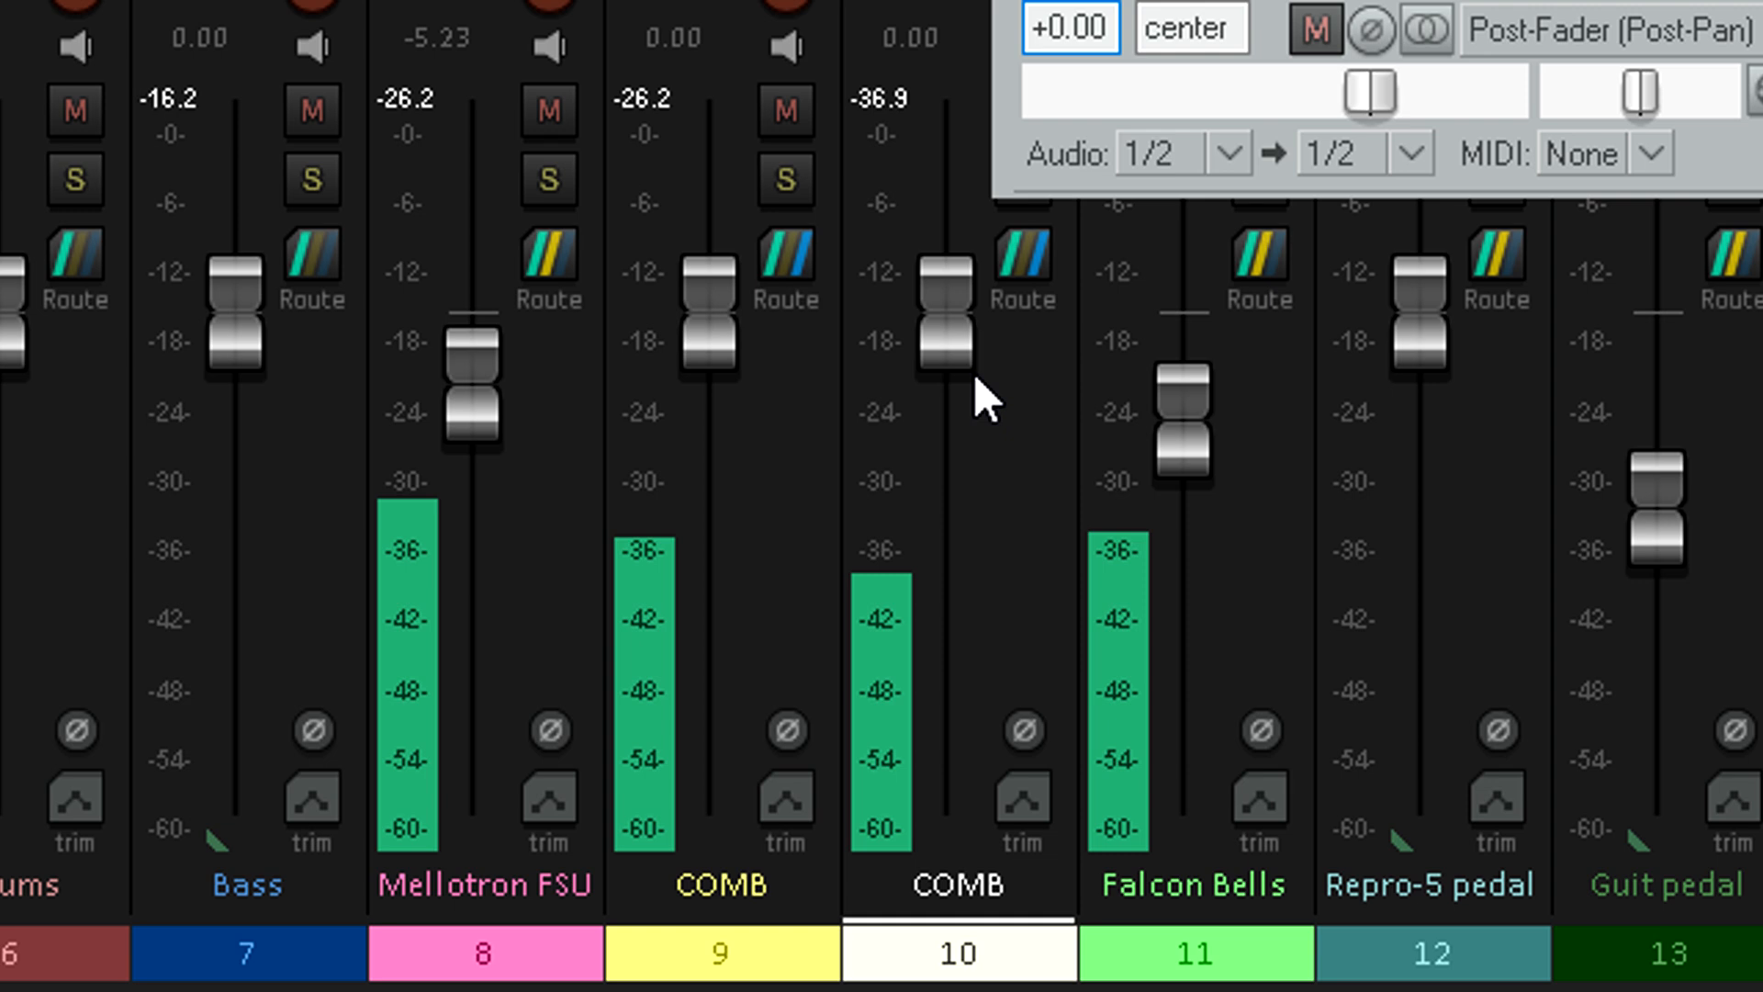
- Compare phase inversion on the two COMB tracks, leaving only the duplicate inverted
left_click(1023, 730)
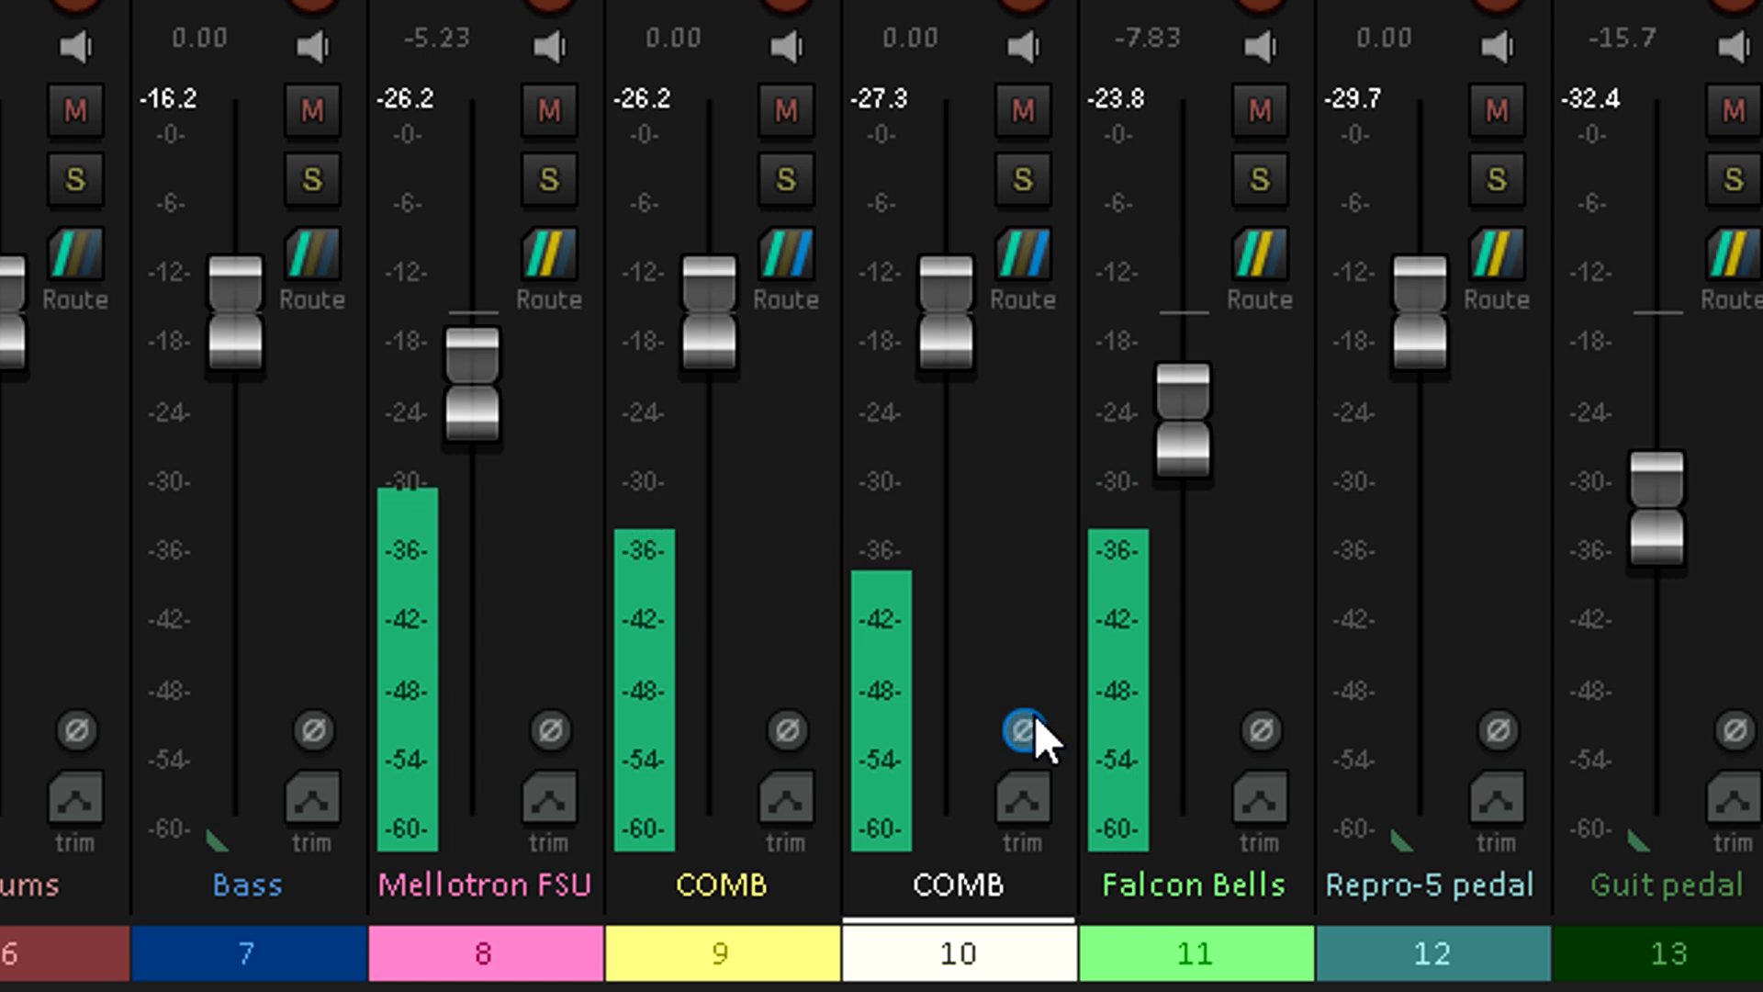
left_click(1038, 720)
left_click(790, 738)
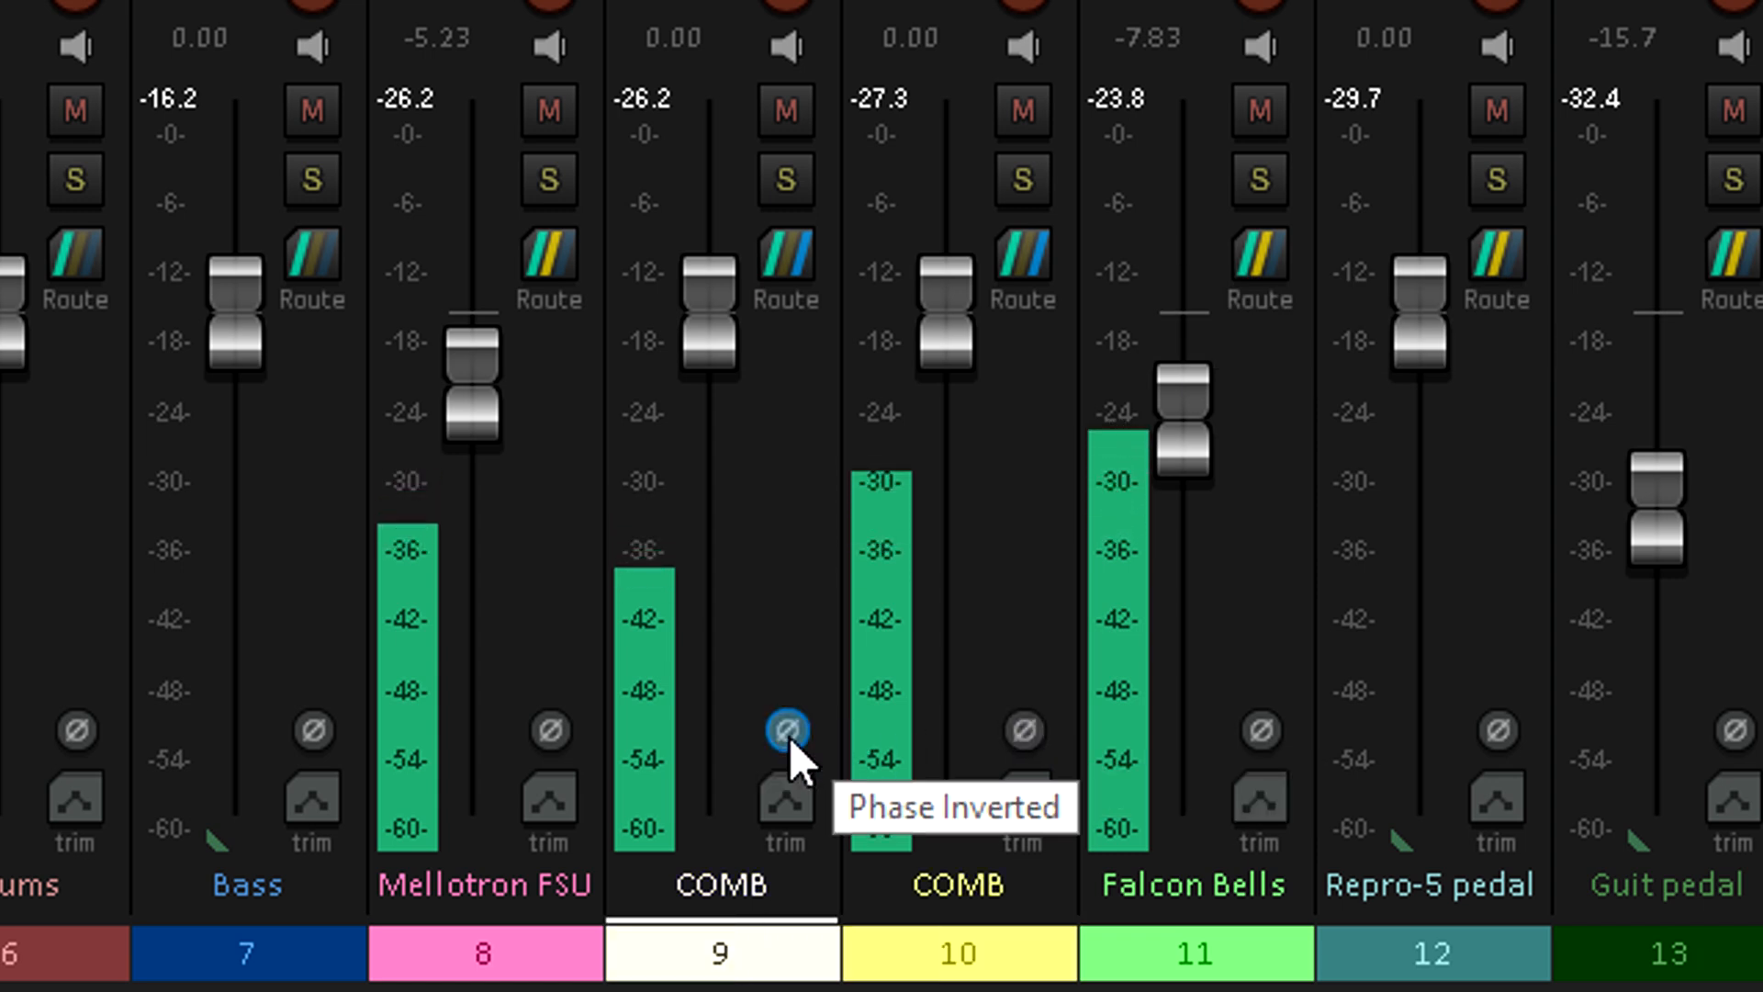
left_click(788, 731)
left_click(1025, 731)
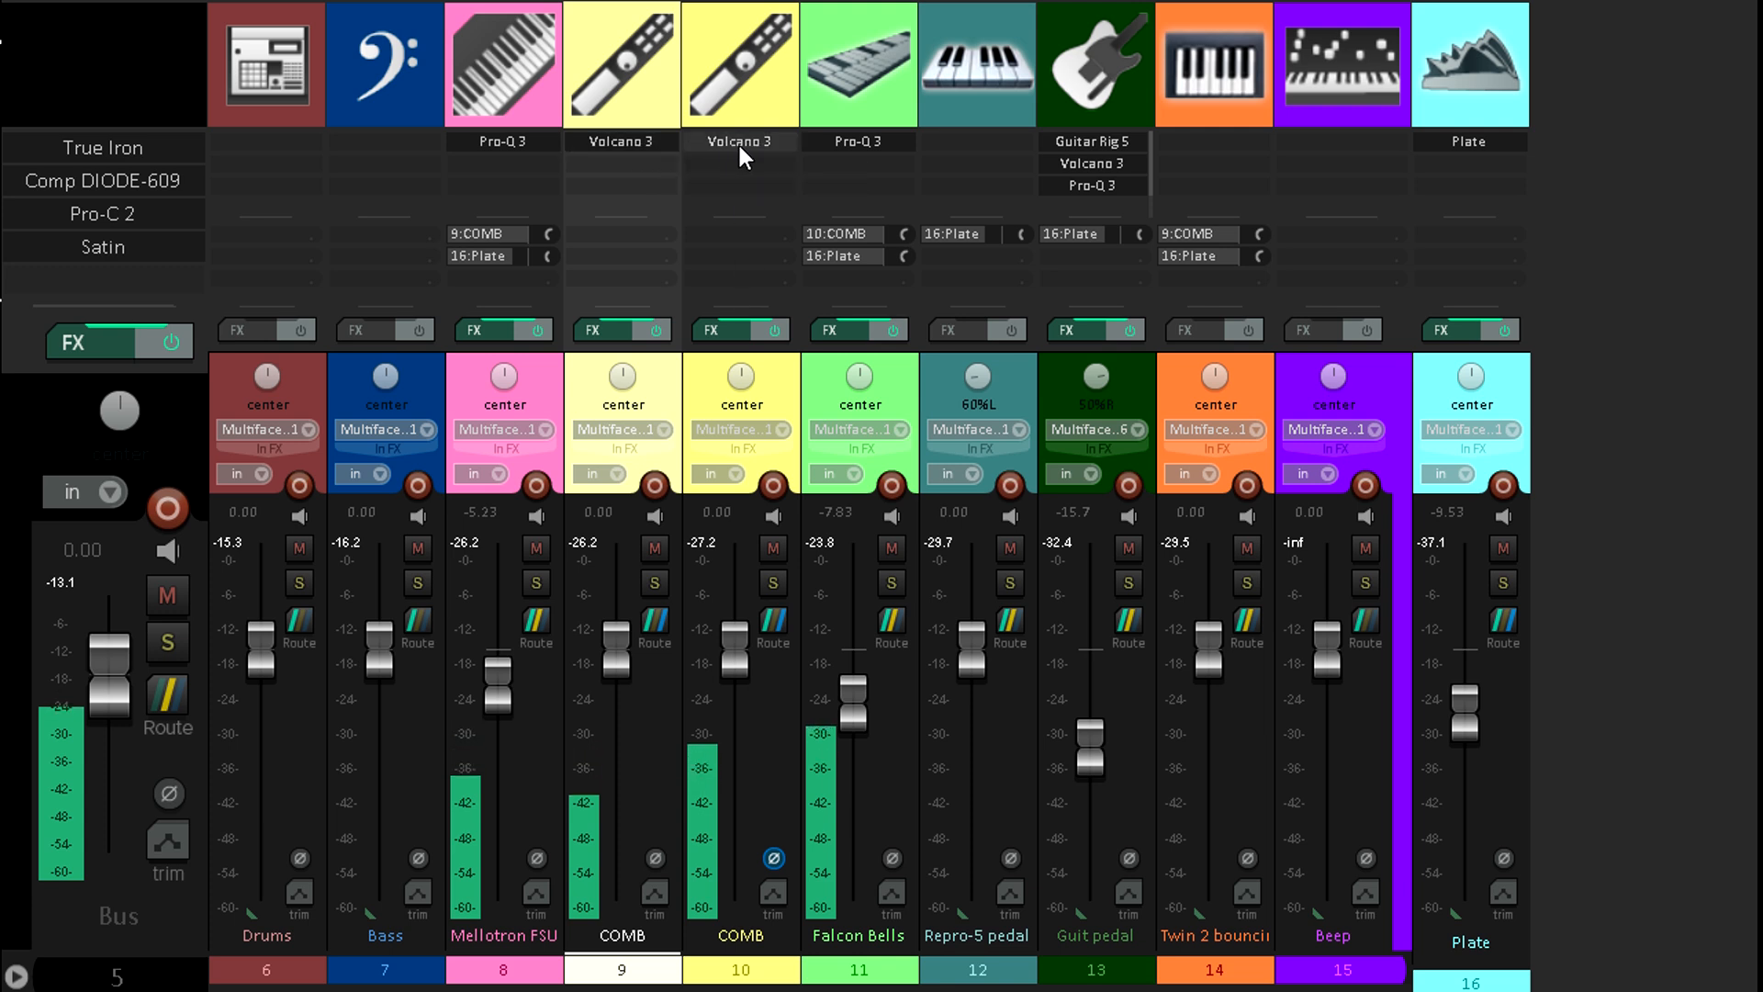
- Delete the duplicate COMB track
left_click(724, 84)
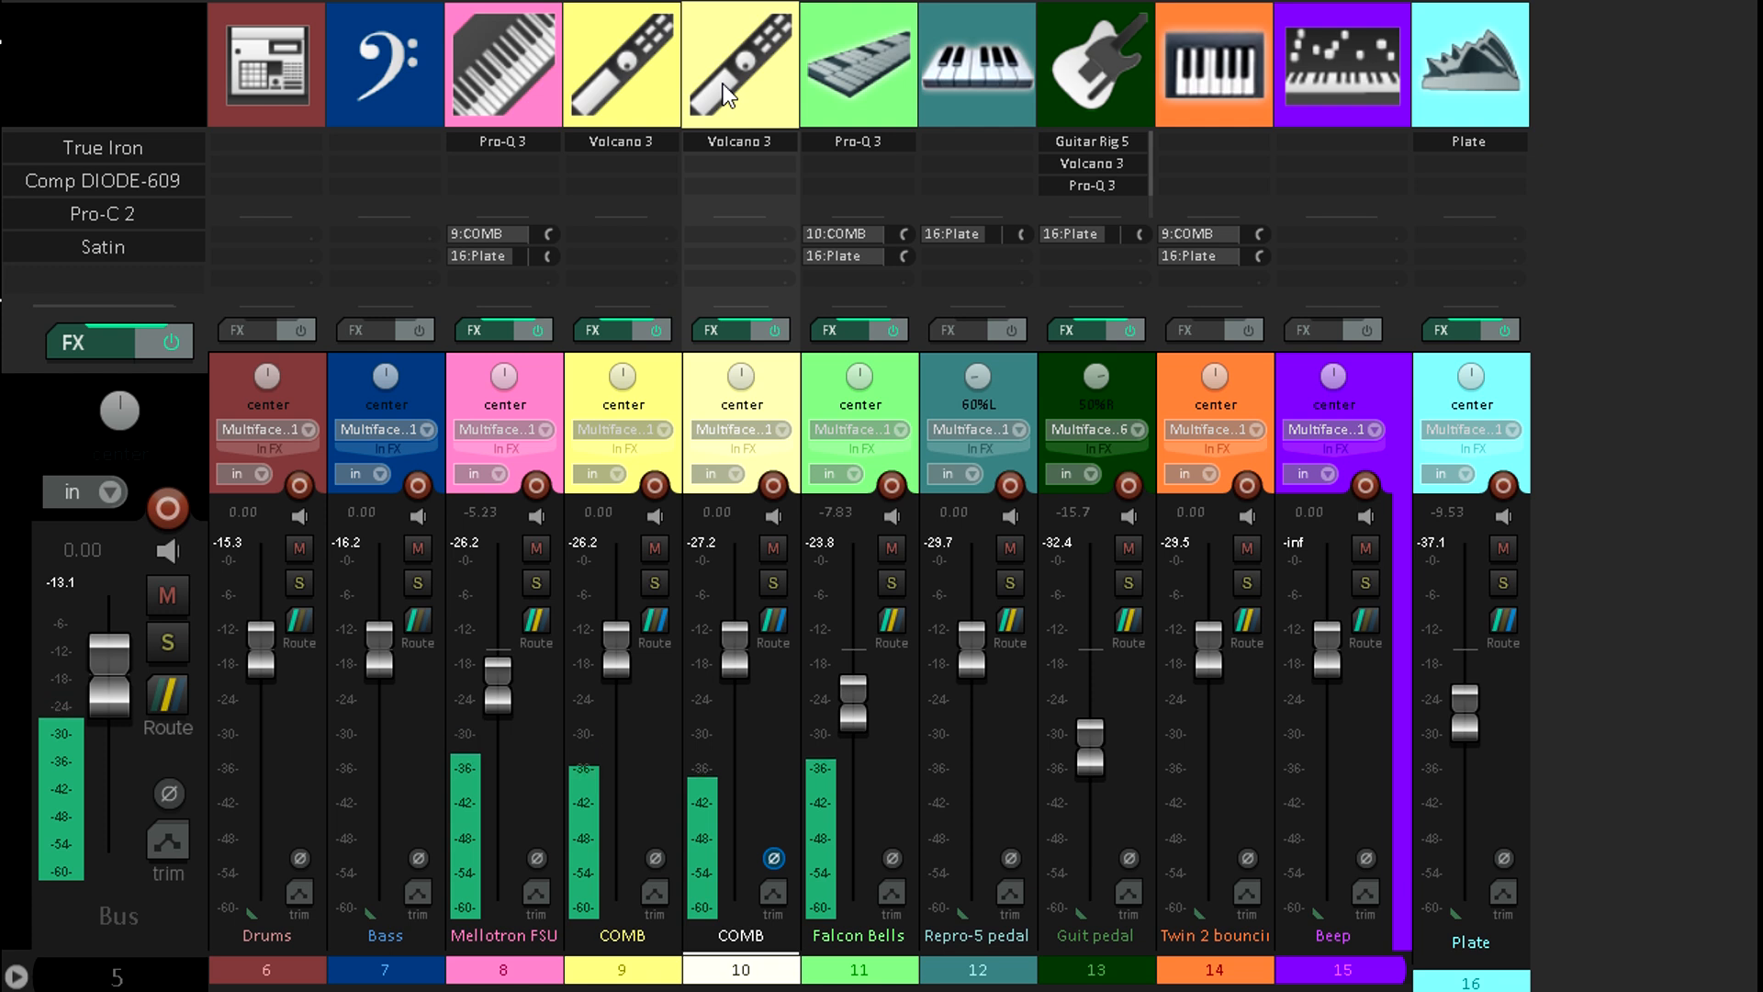
key("Delete")
- Create a send from Falcon Bells to the COMB track and invert the phase of that send
left_click_drag(780, 621, 608, 559)
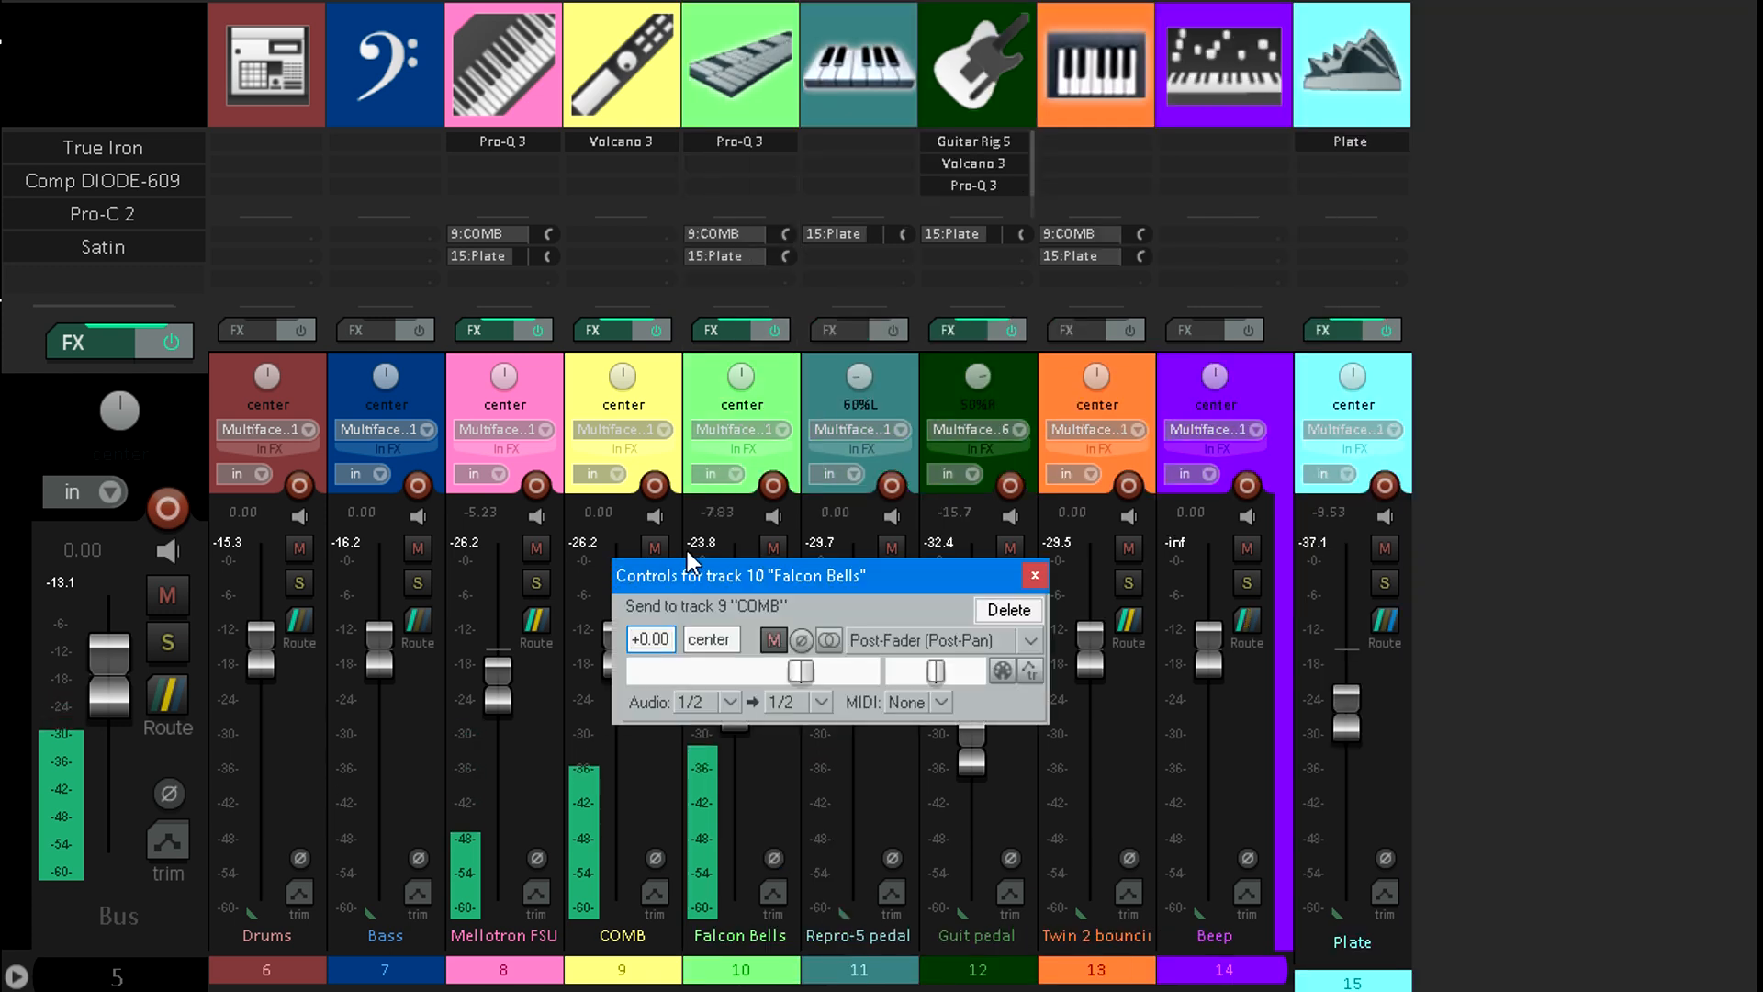
left_click(801, 641)
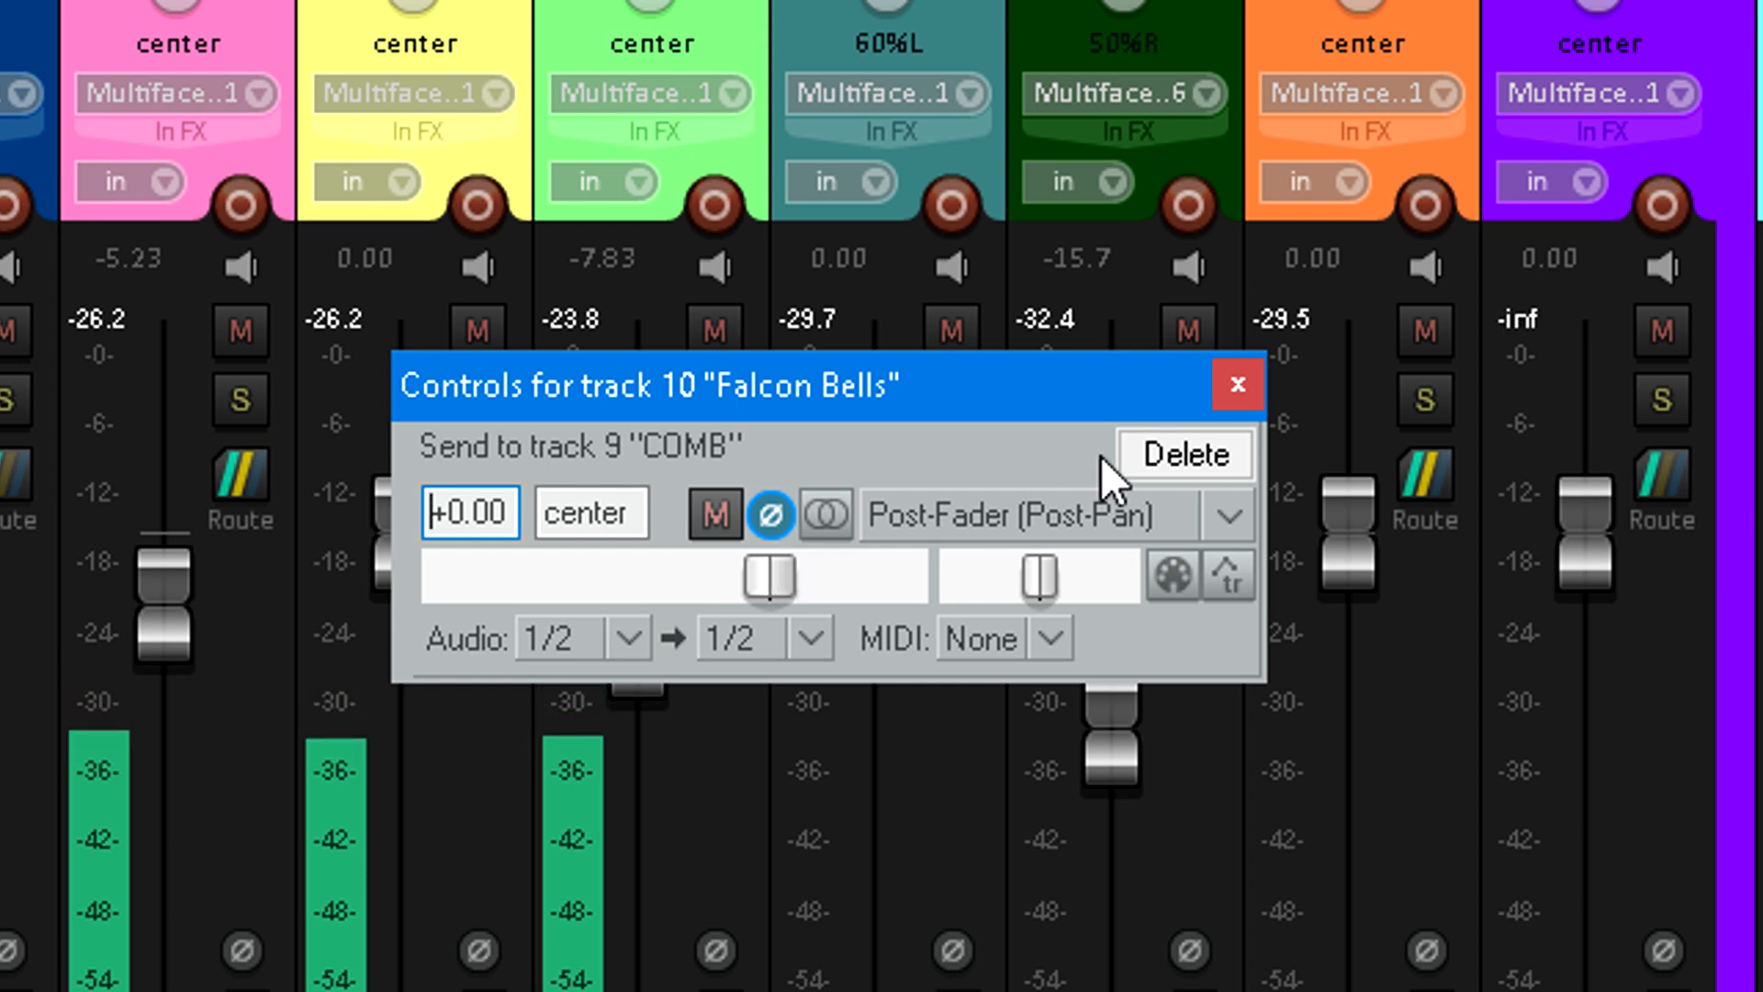
left_click(1238, 383)
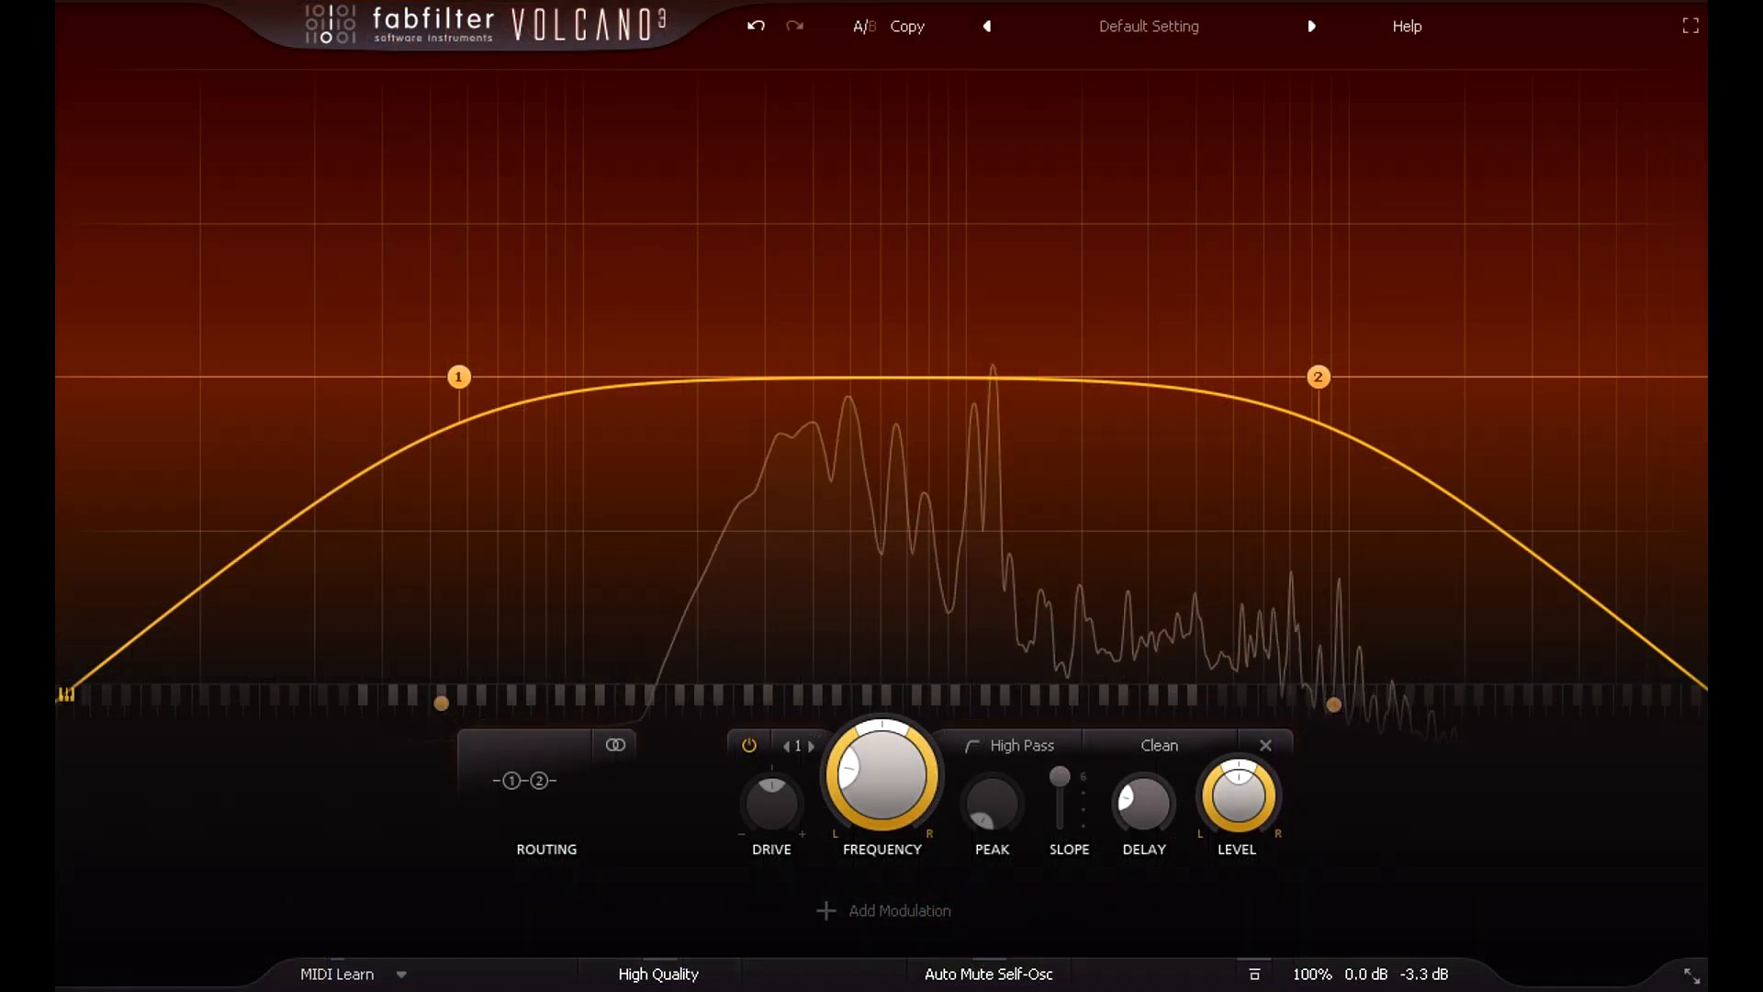
- Lower Filter 1's delay in the COMB track's Volcano 3 and compare the mix with COMB muted and unmuted
mouse_move(1154, 819)
left_click_drag(1153, 812, 1161, 879)
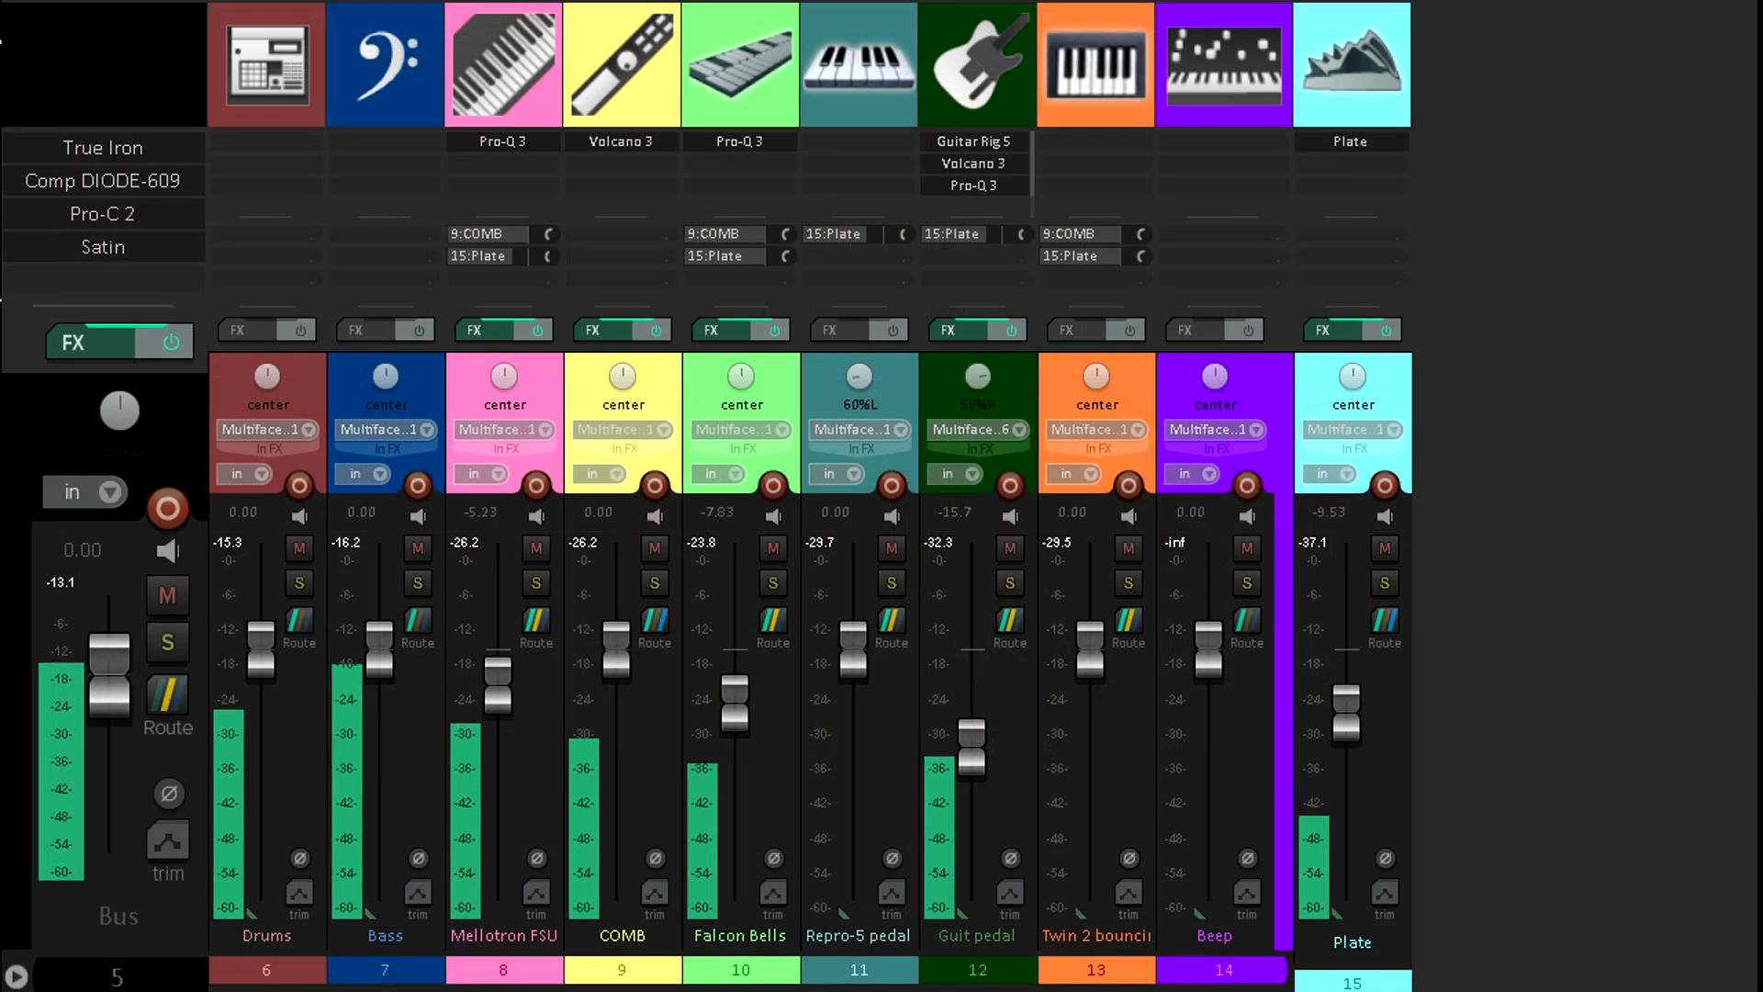
left_click(654, 548)
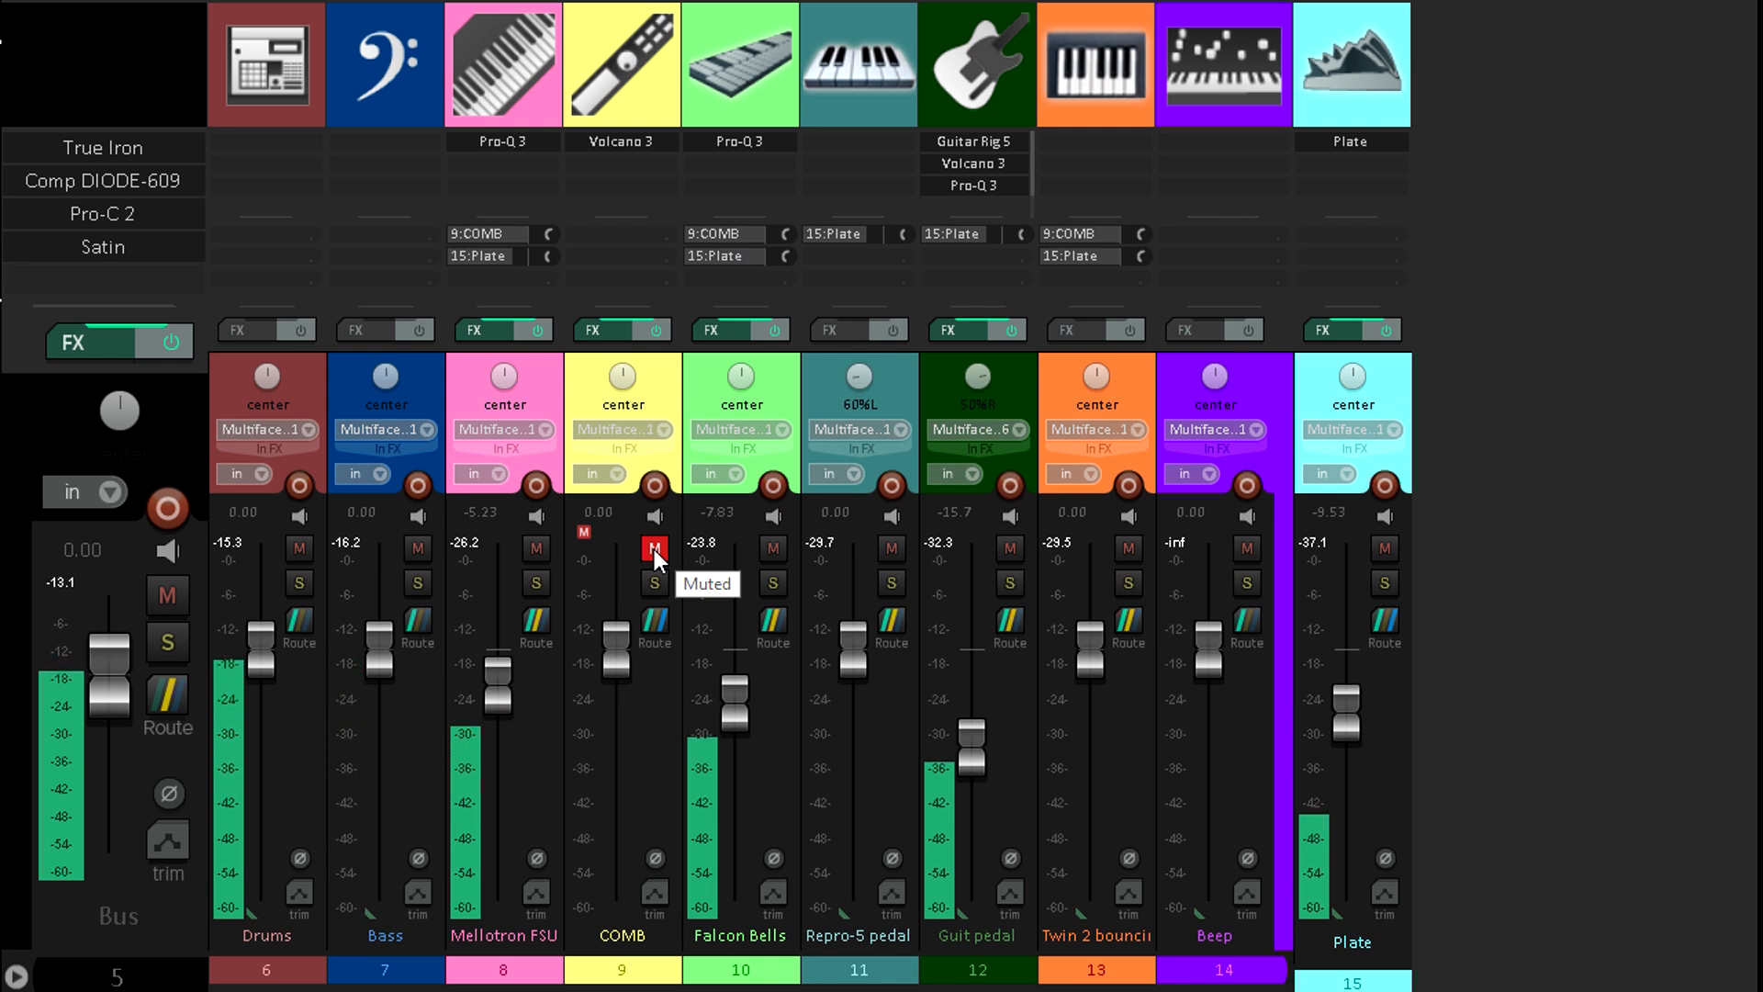
left_click(654, 548)
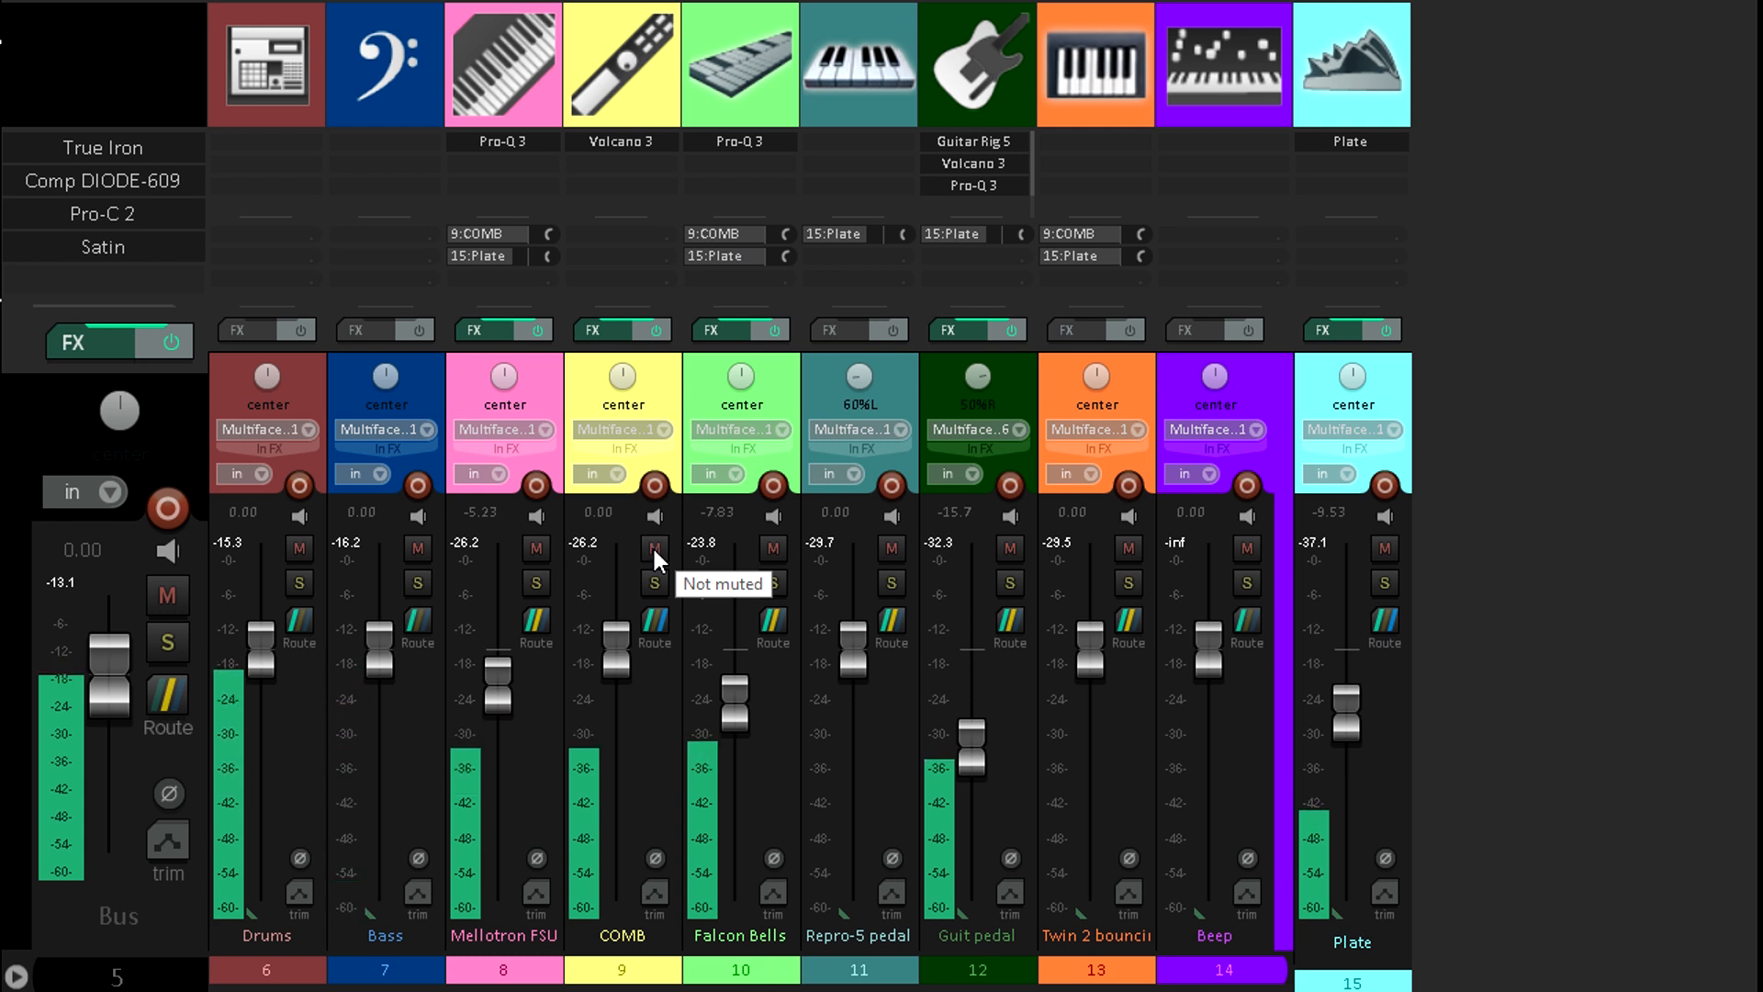
left_click(653, 548)
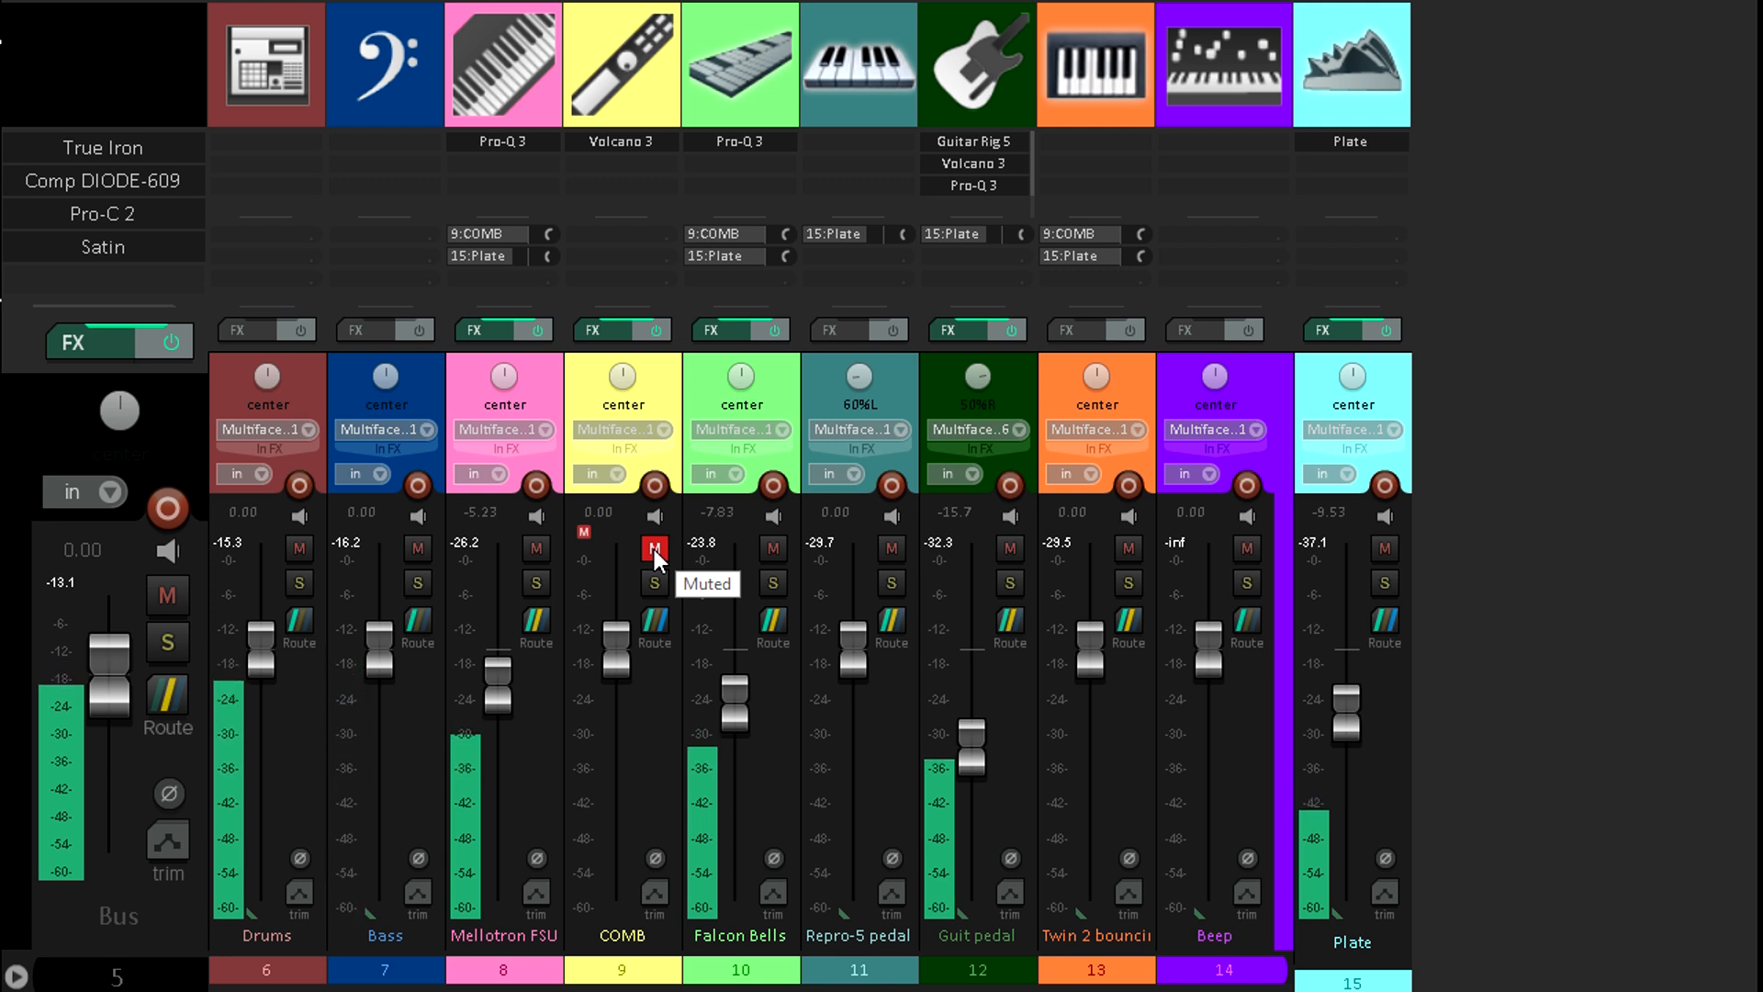
left_click(654, 549)
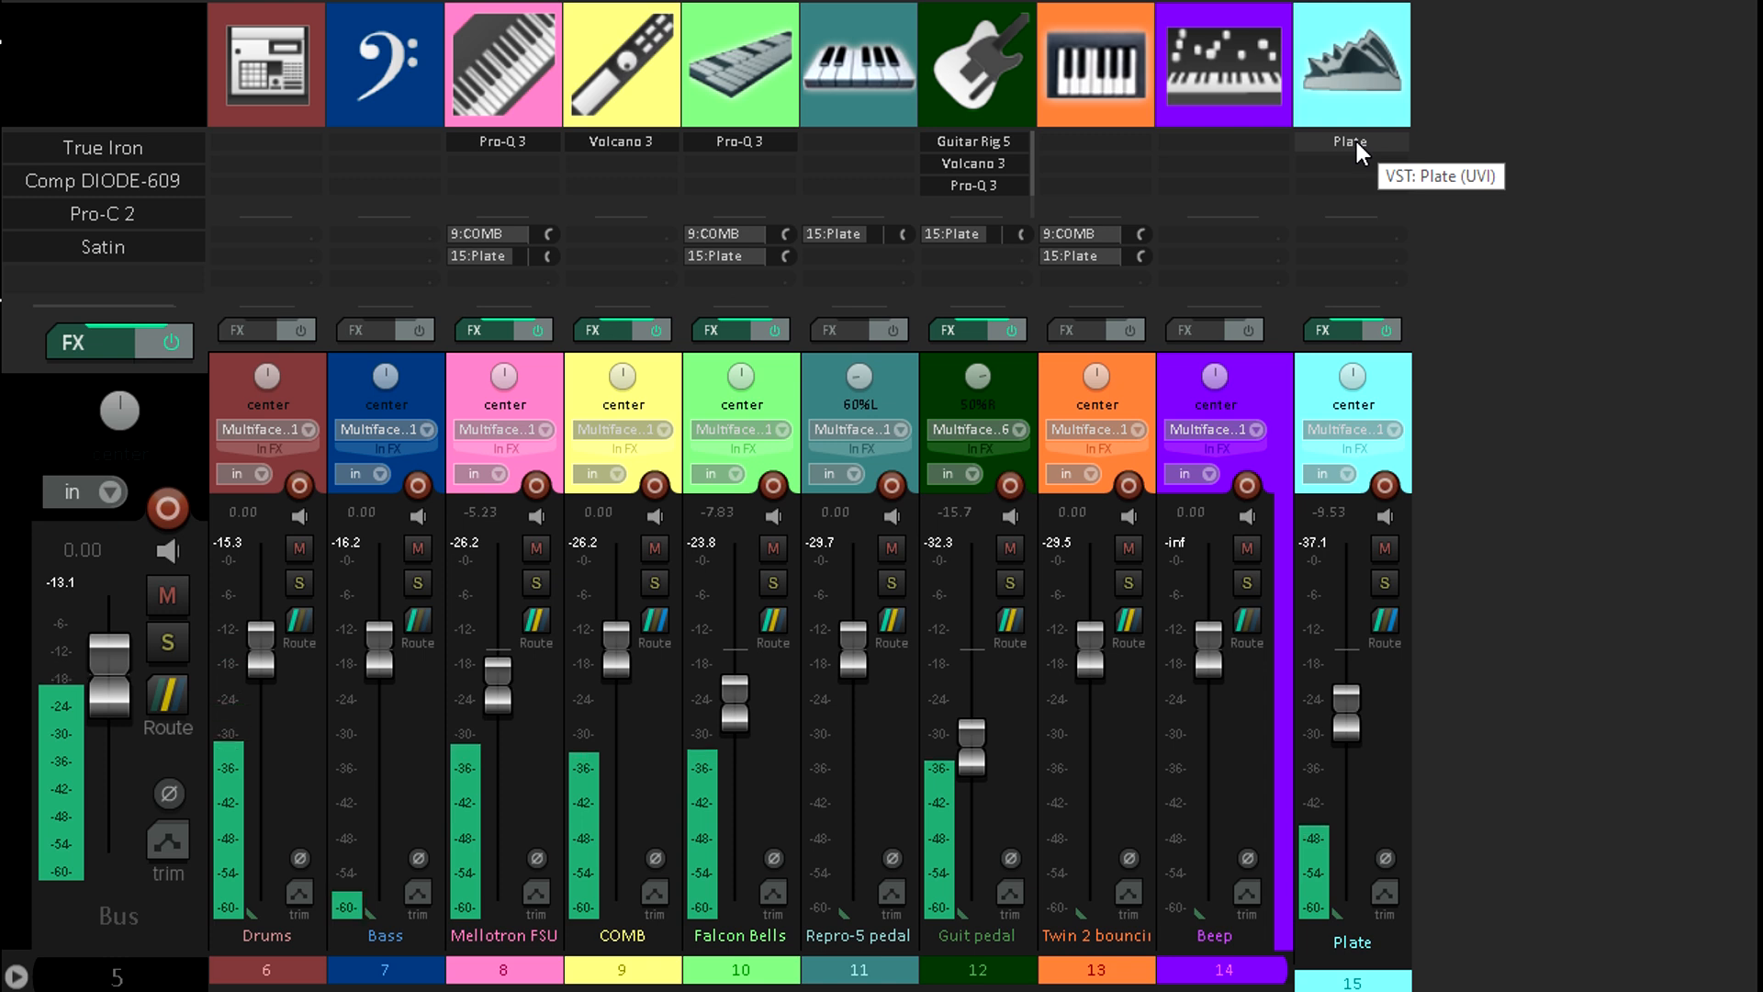
- Copy the Mellotron FSU track's Plate send to the COMB track and compare the mix with COMB muted and unmuted
left_click_drag(505, 254, 630, 258)
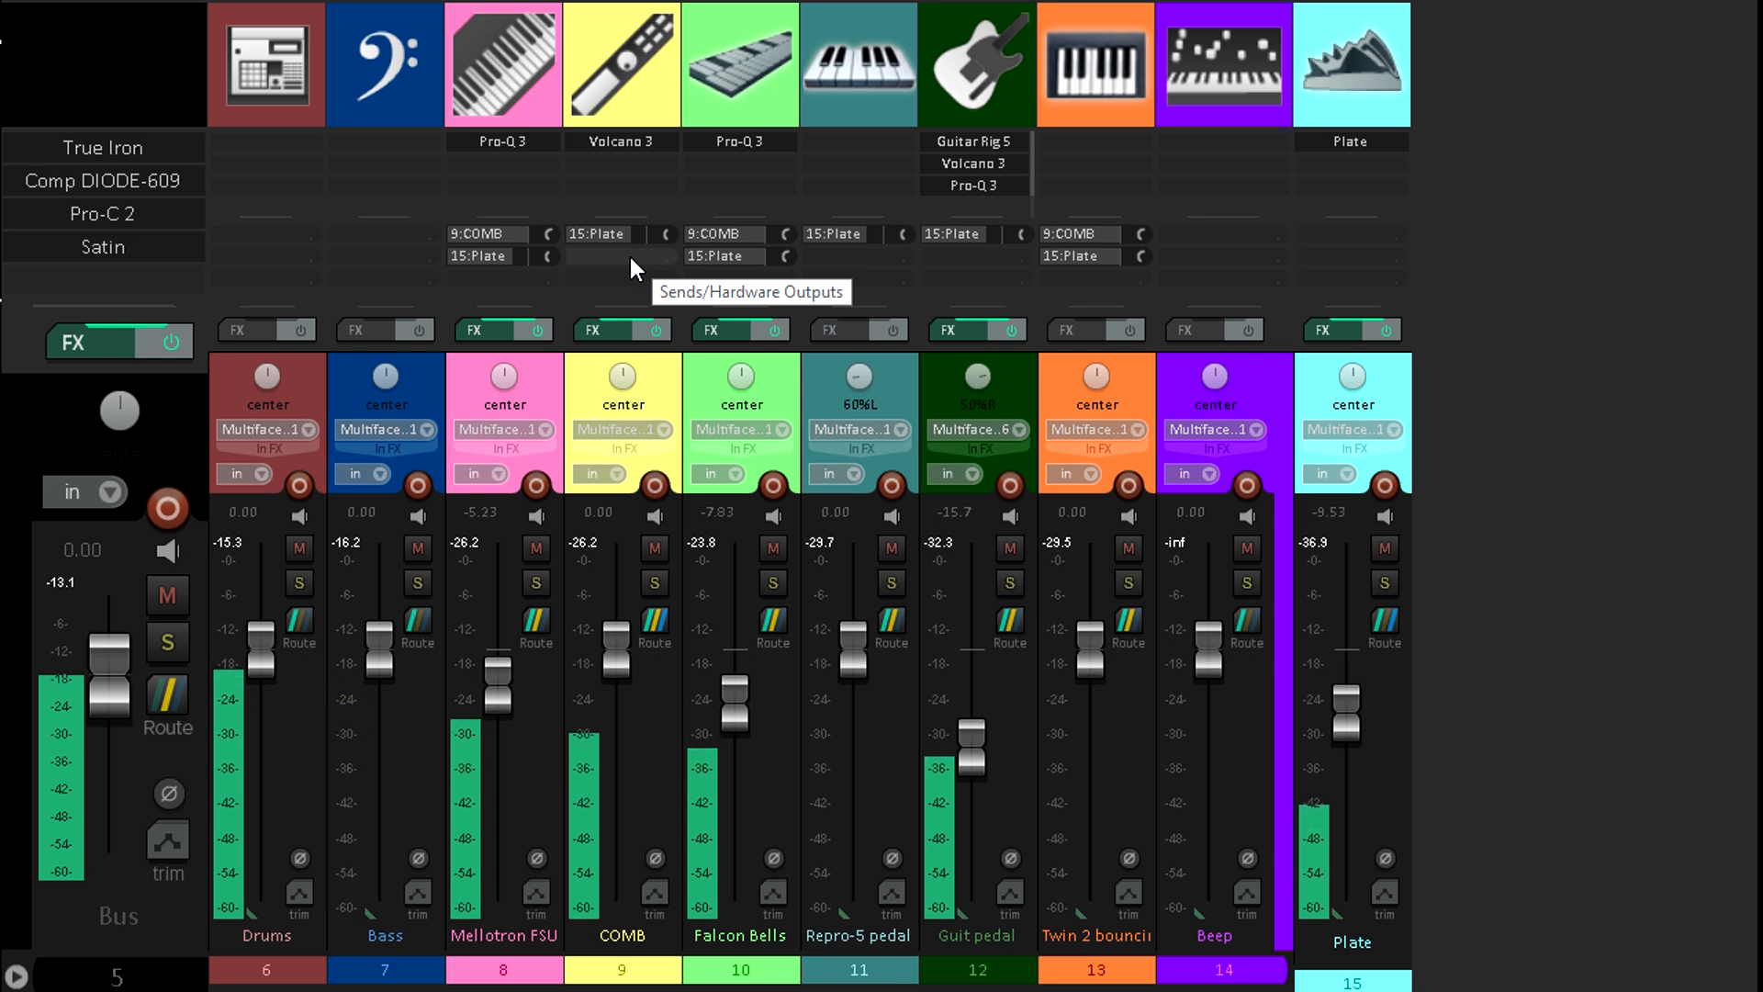
left_click(654, 548)
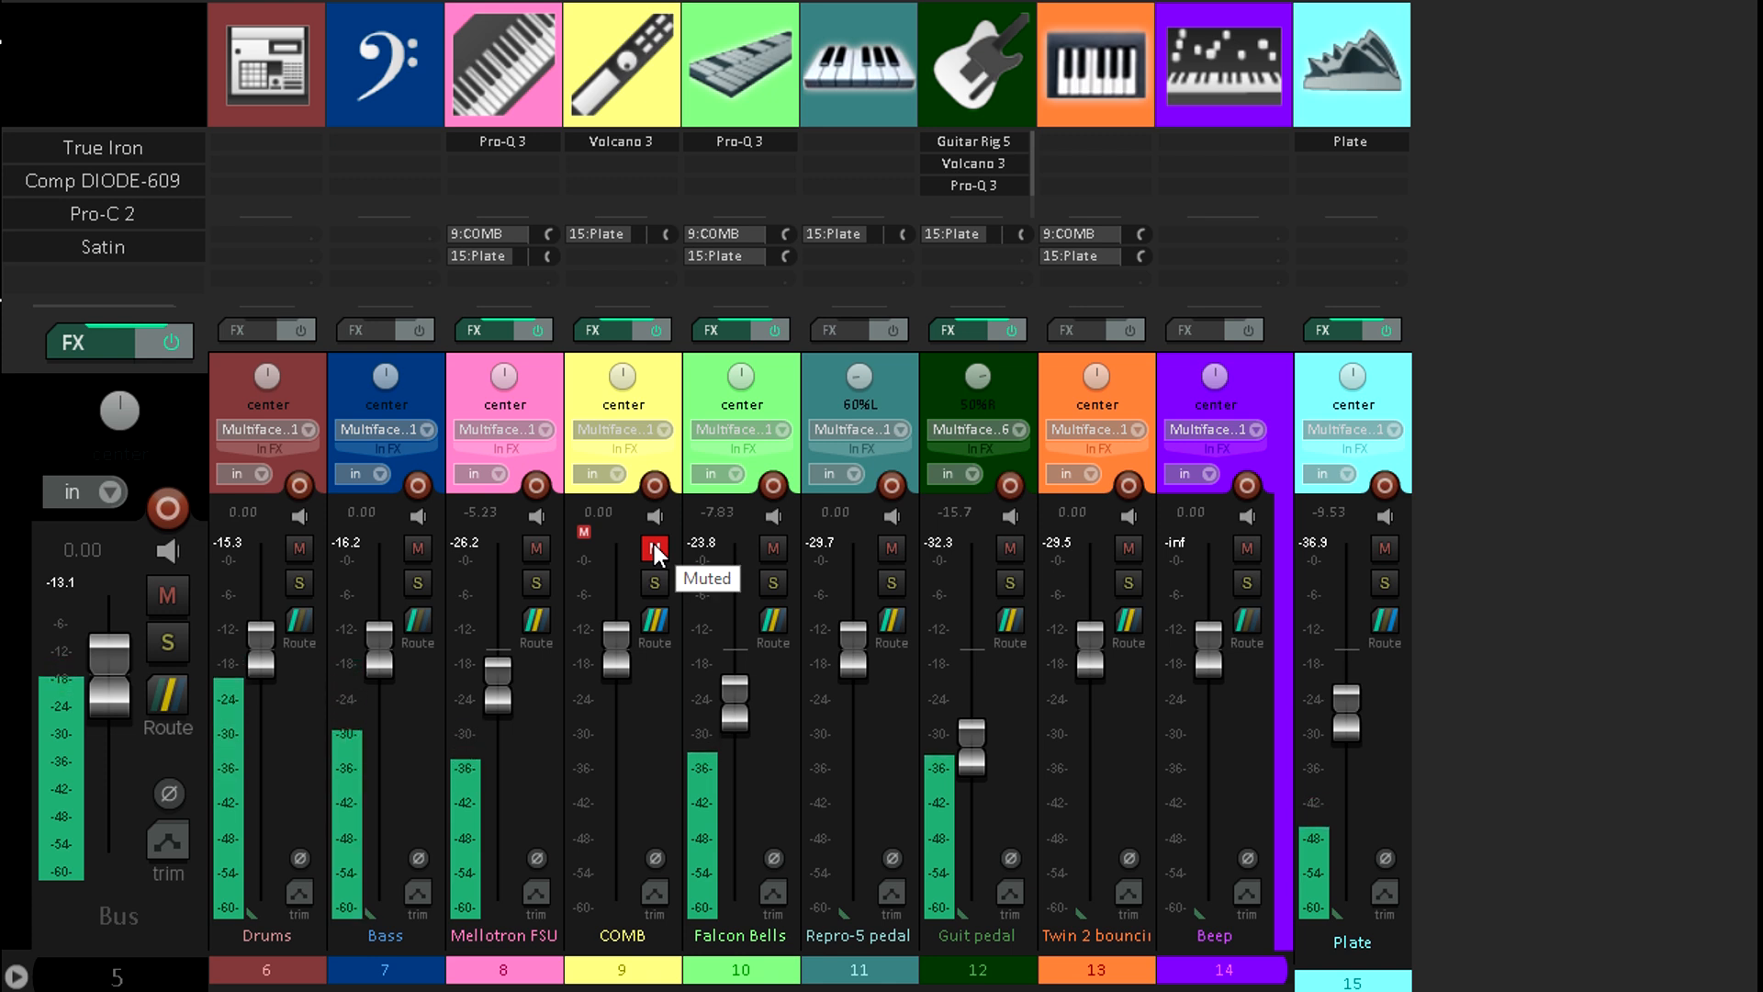
left_click(654, 548)
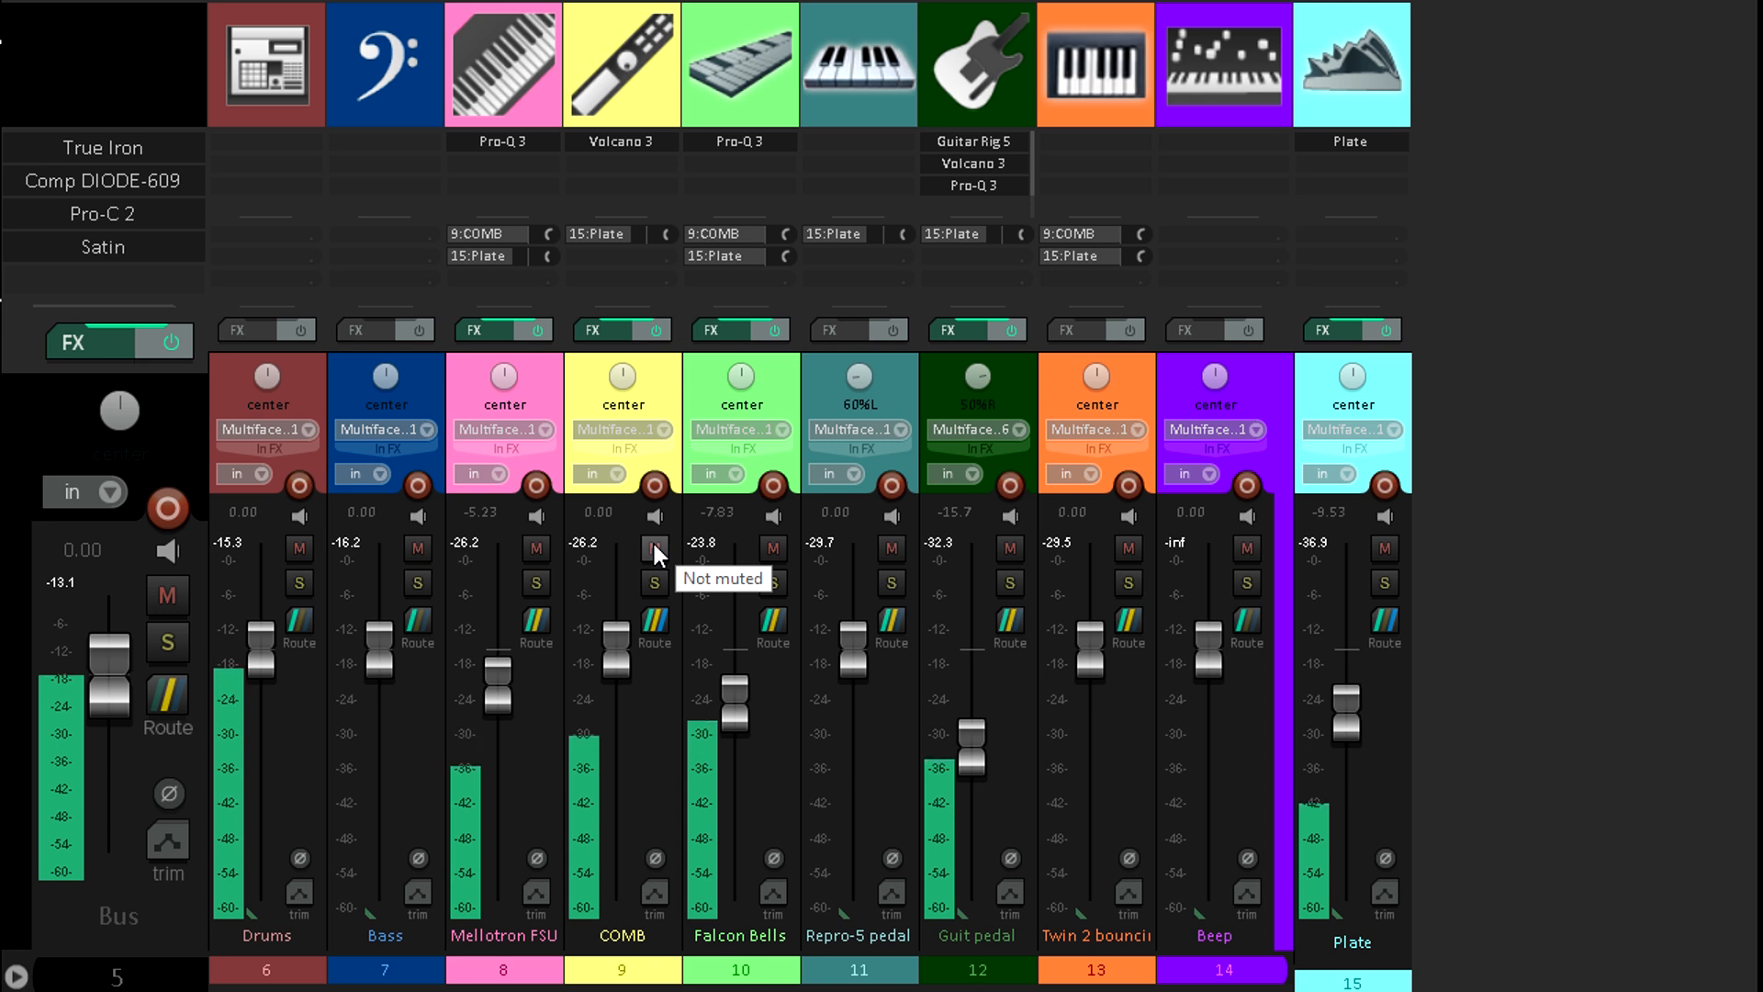
left_click(654, 548)
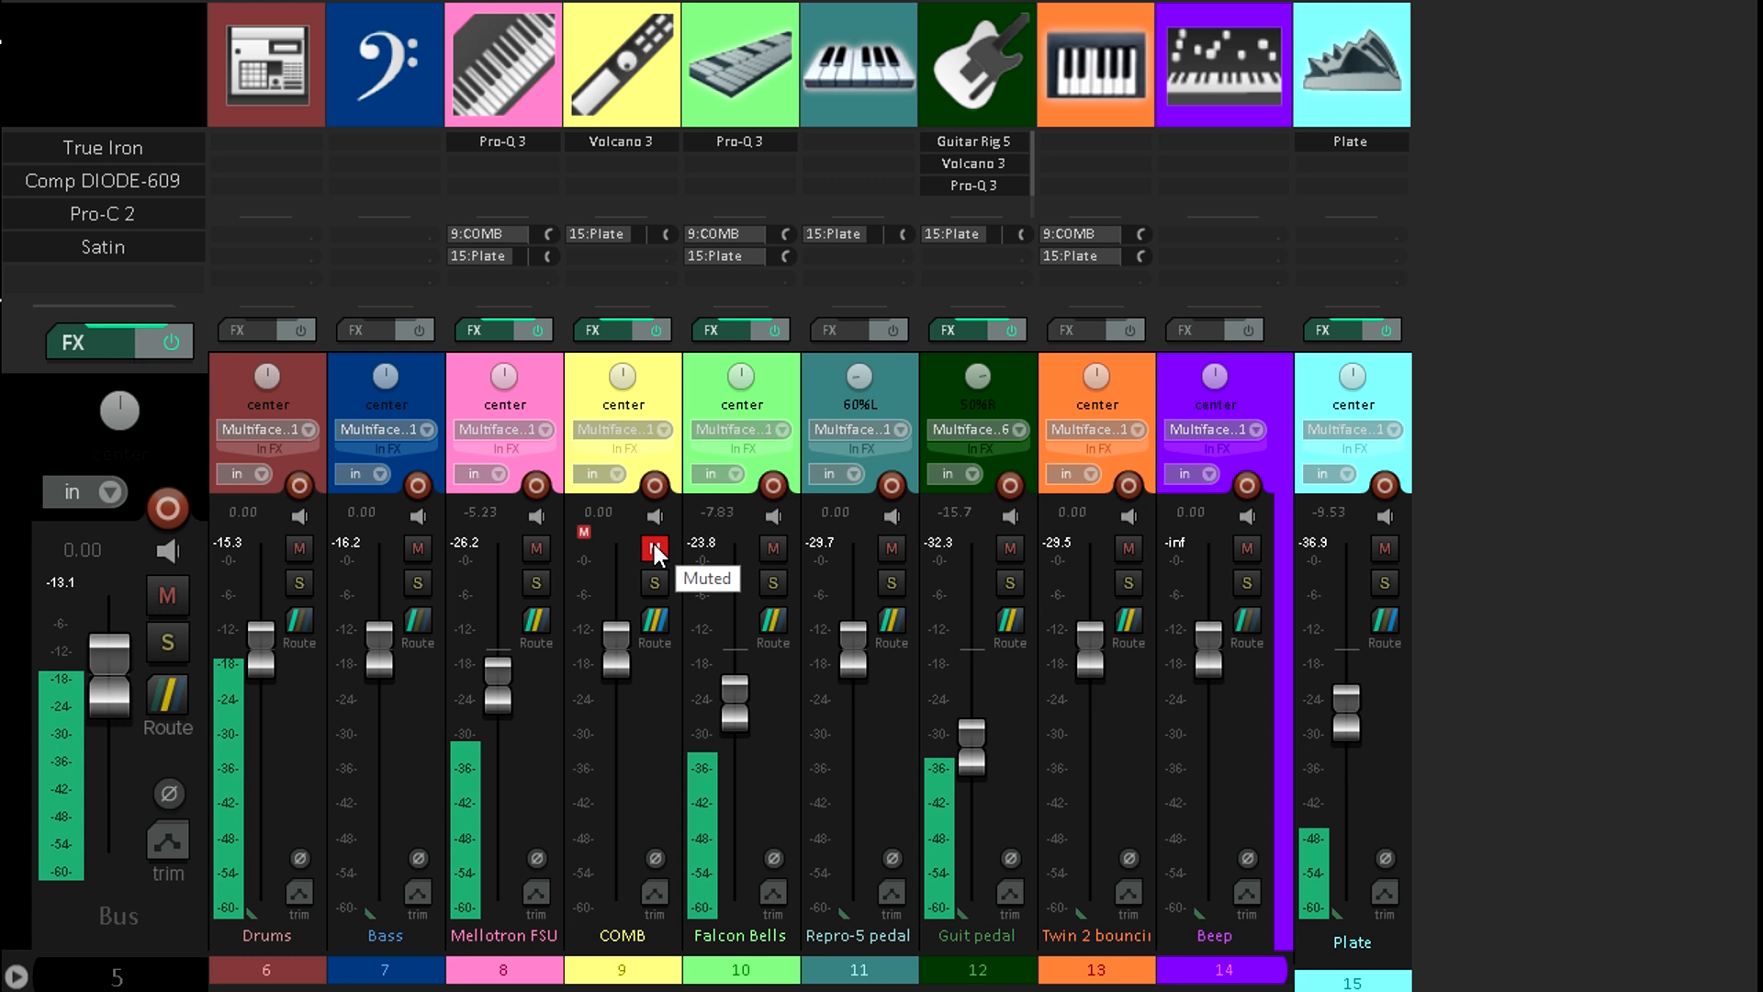
left_click(654, 545)
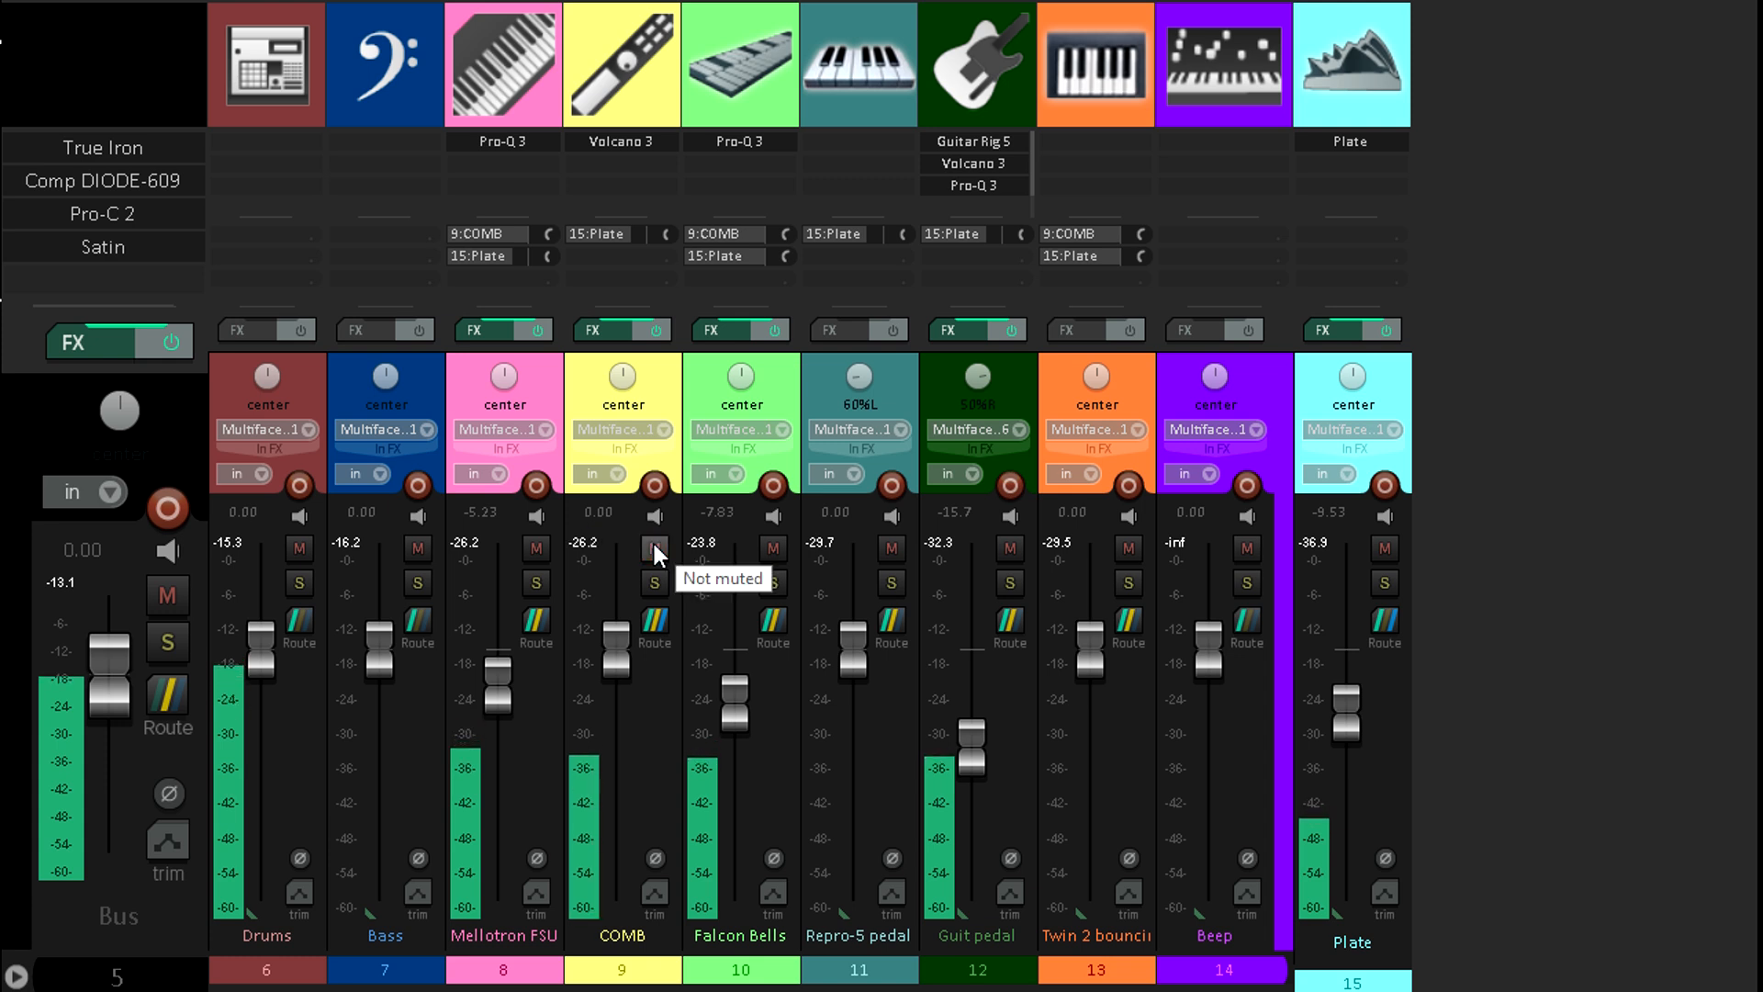